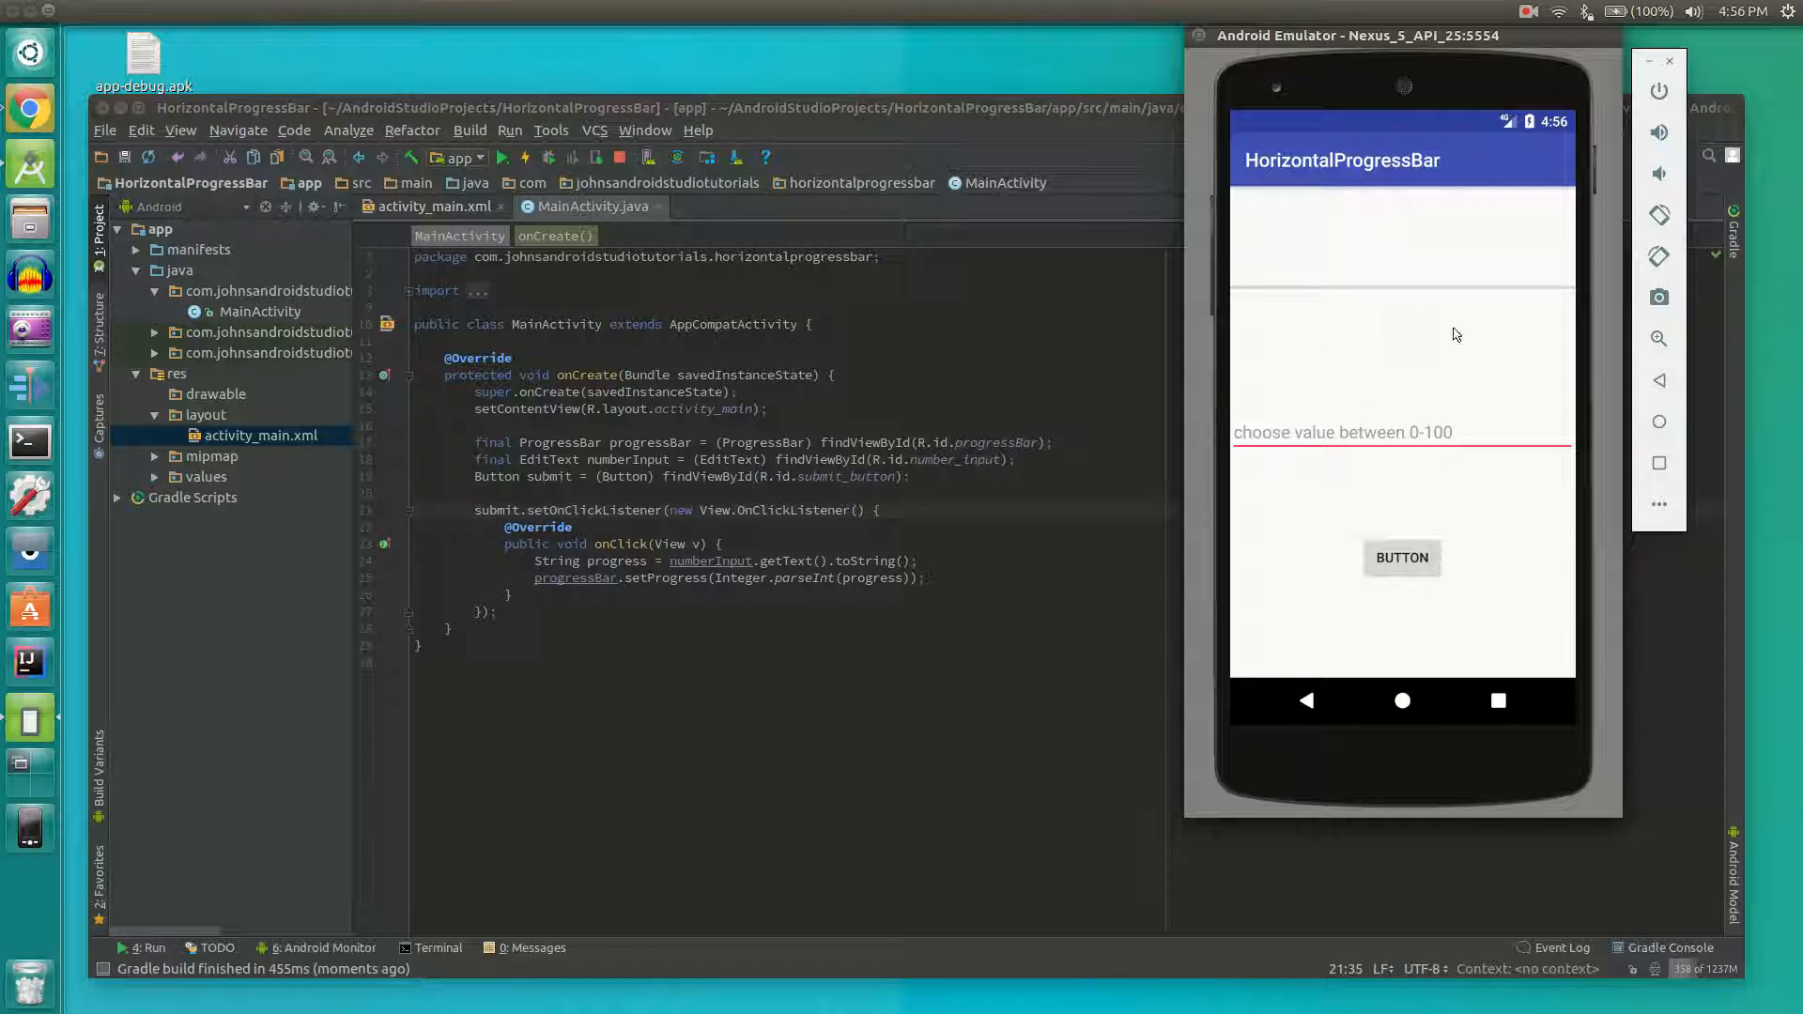
Enter 59 and submit it to the progress bar, then clear the field and submit 25.
click(1408, 433)
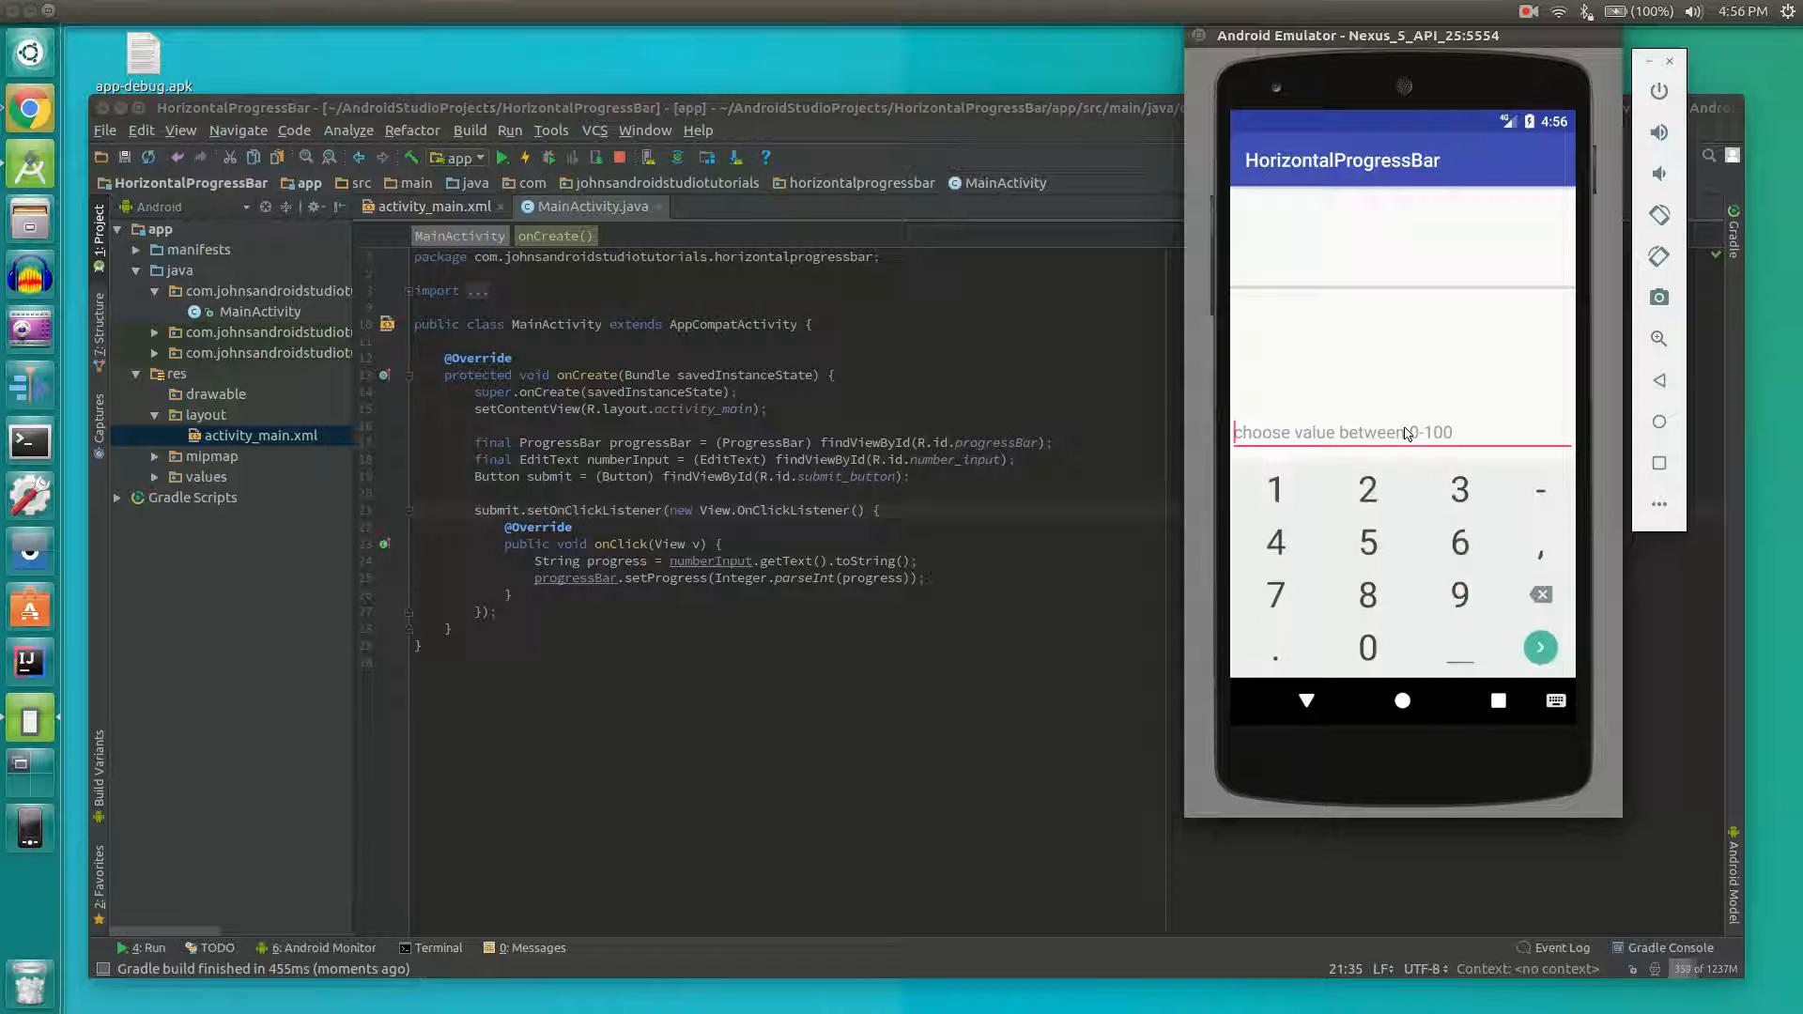
text(59)
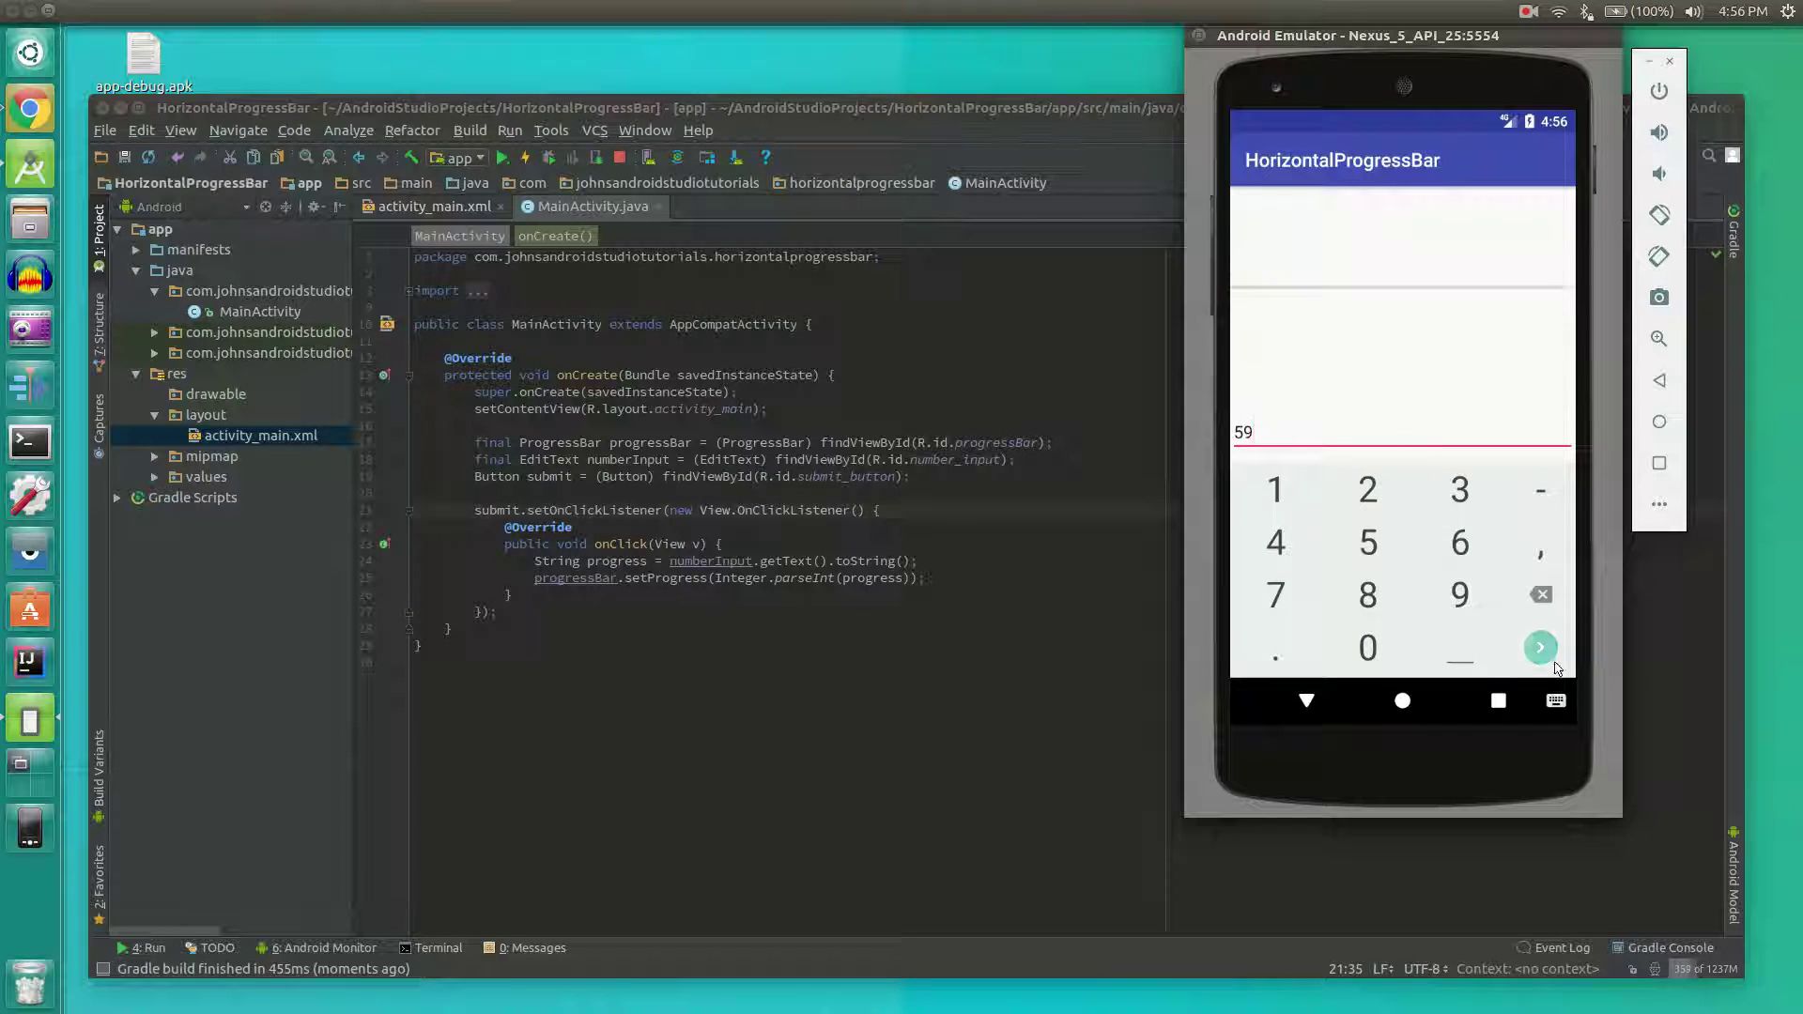
click(1542, 646)
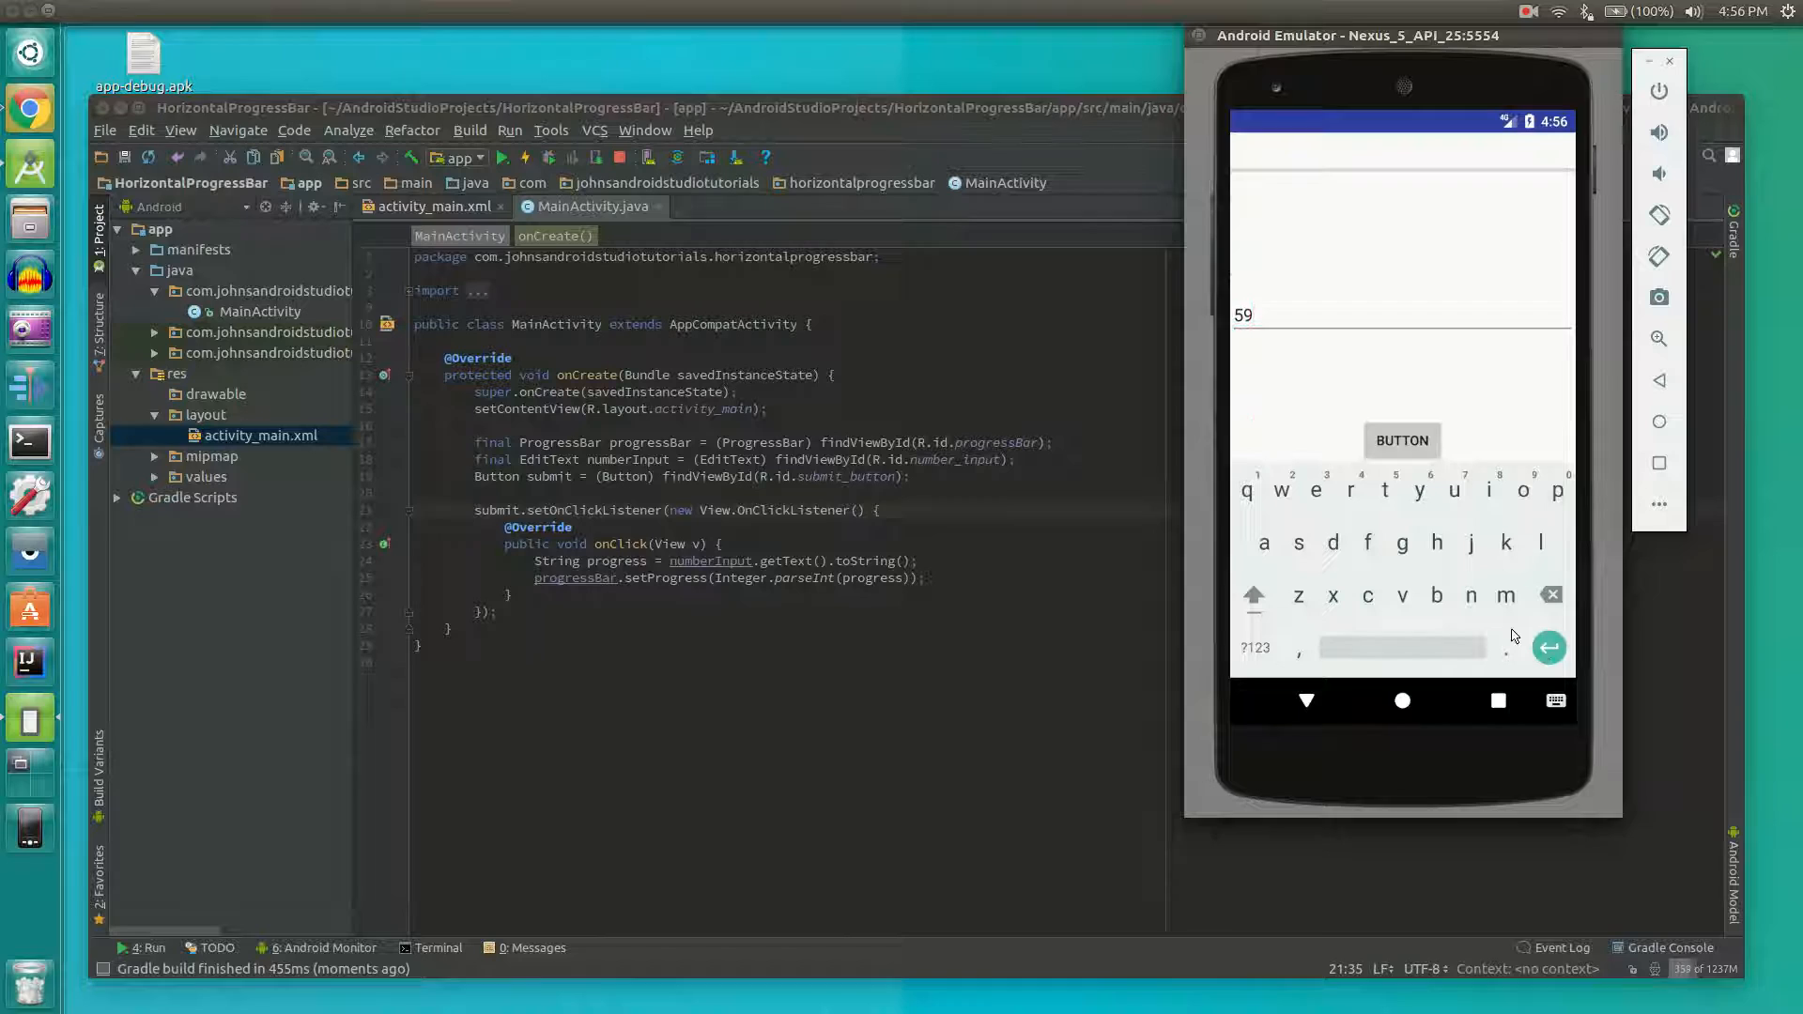
click(1402, 440)
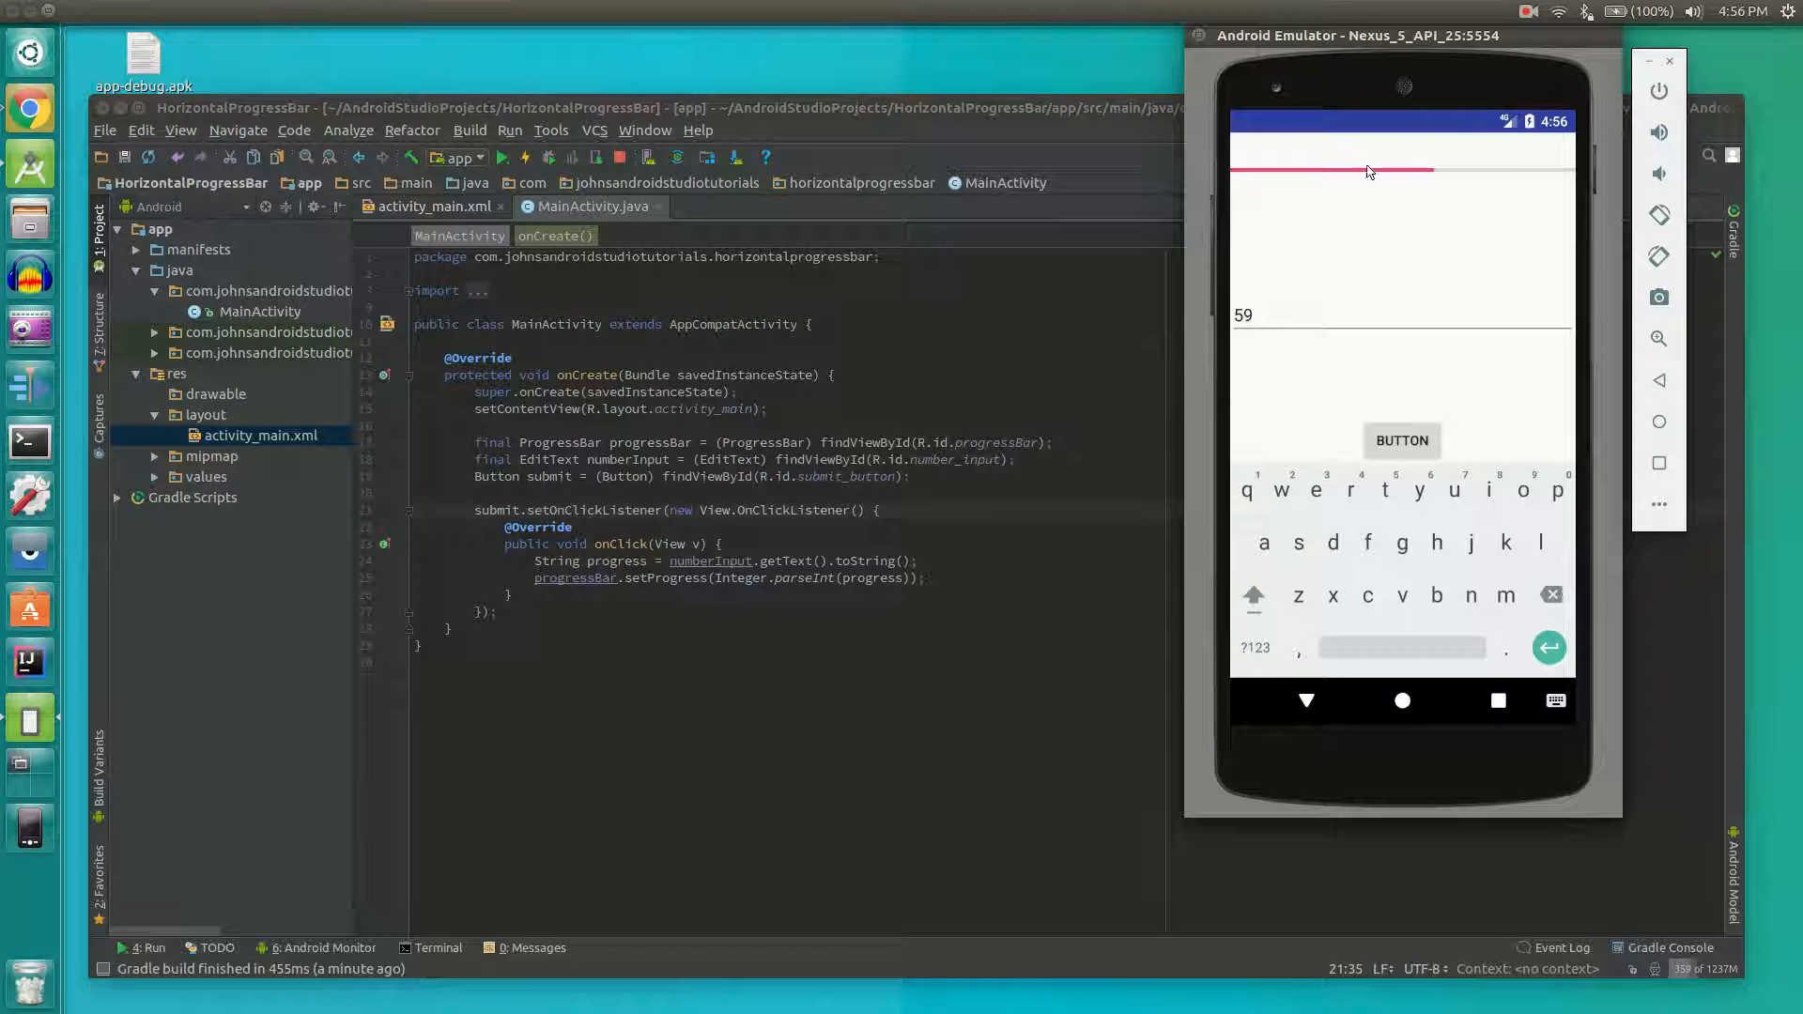
click(1329, 278)
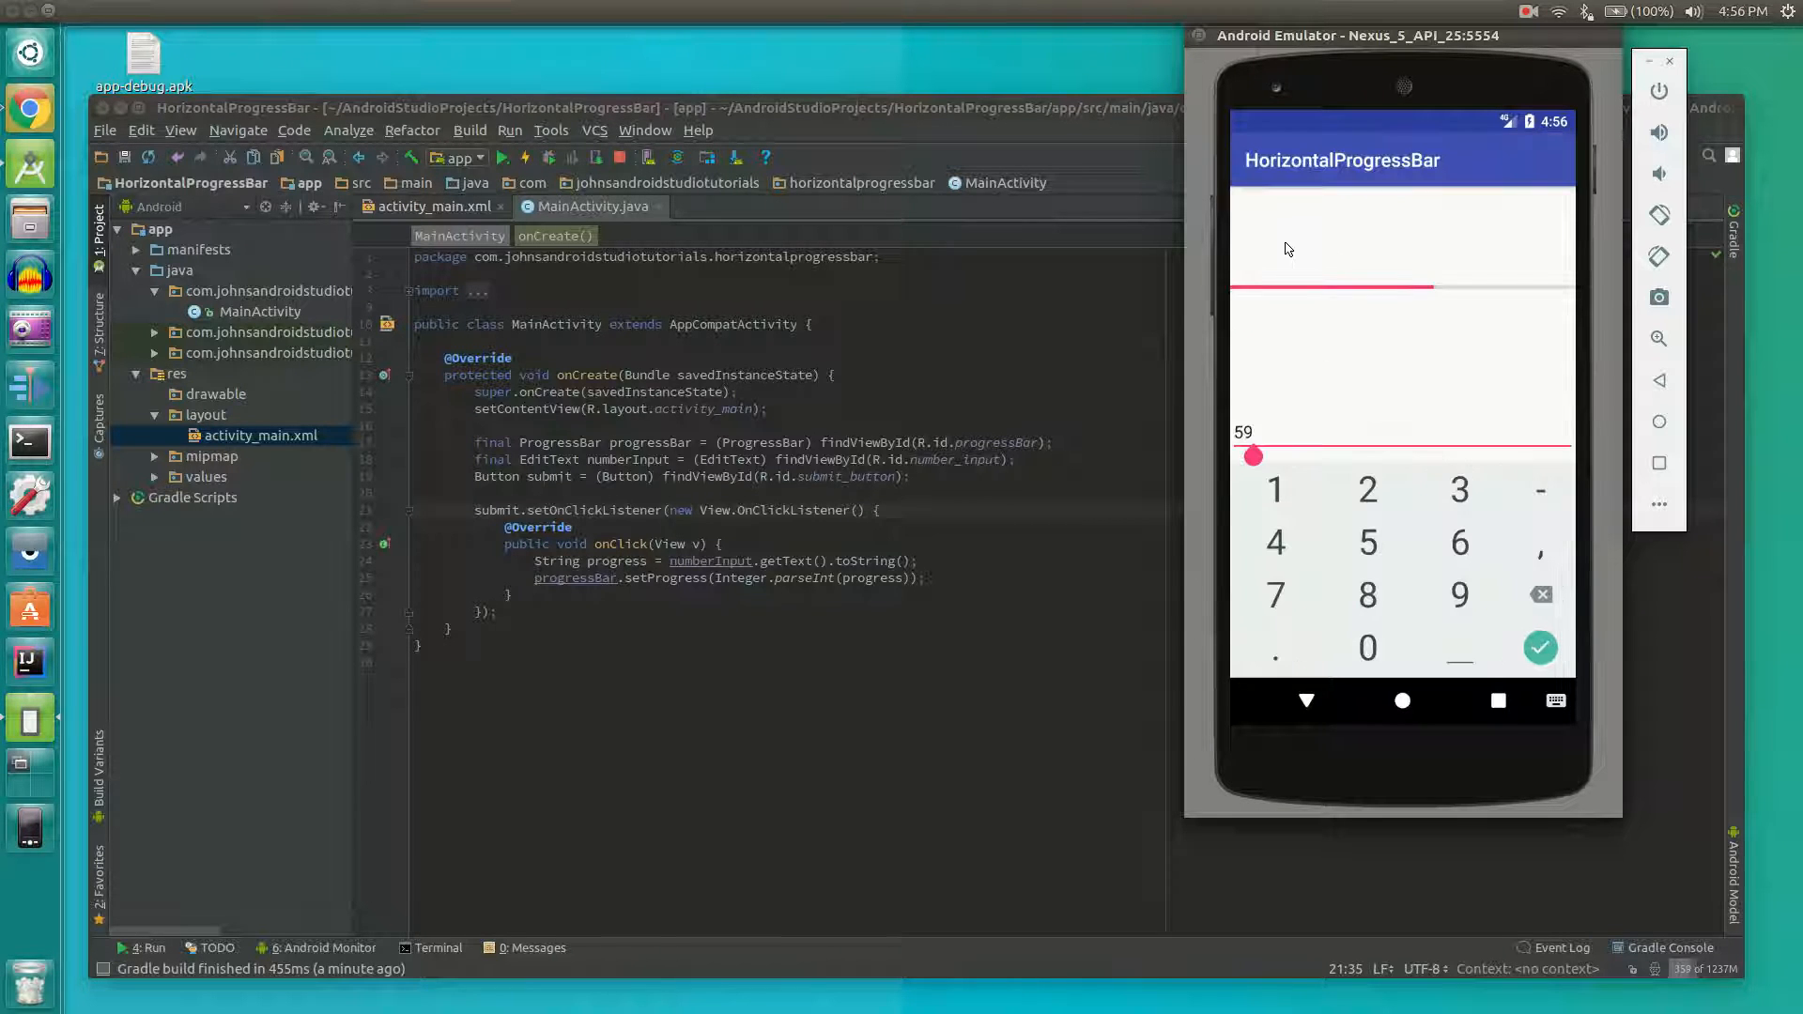
text(25)
click(1308, 700)
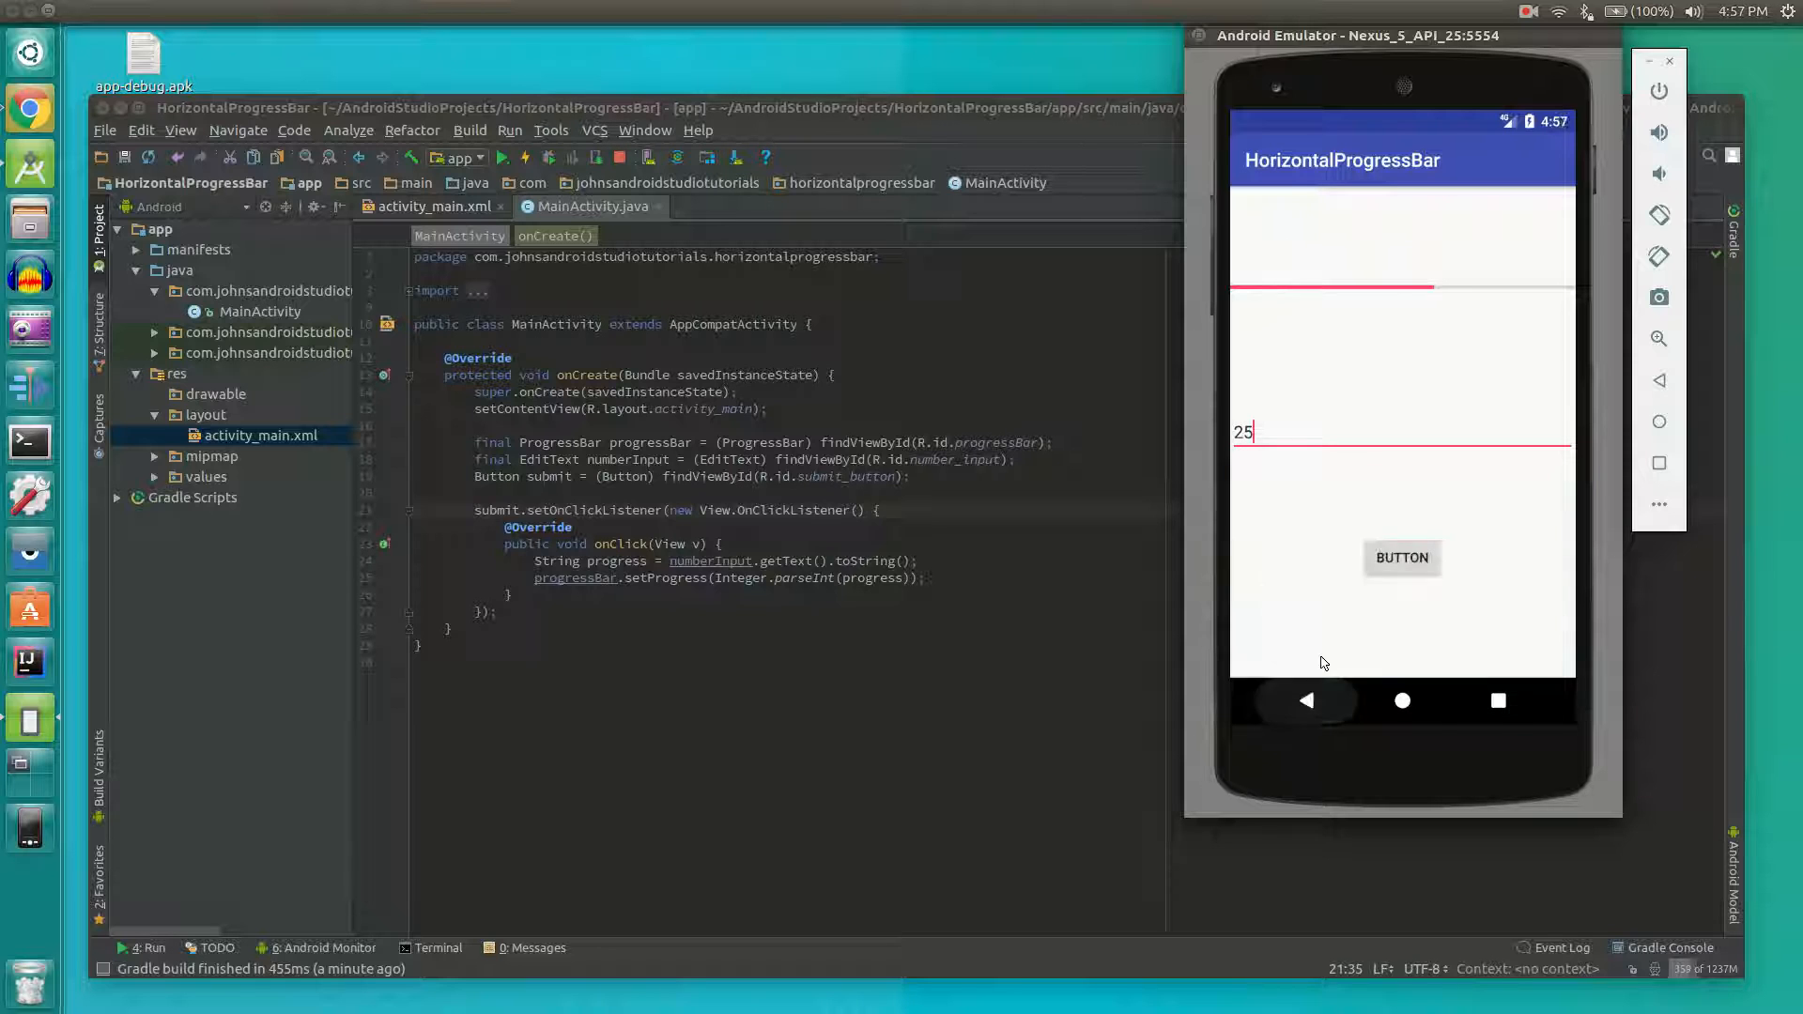
click(1404, 558)
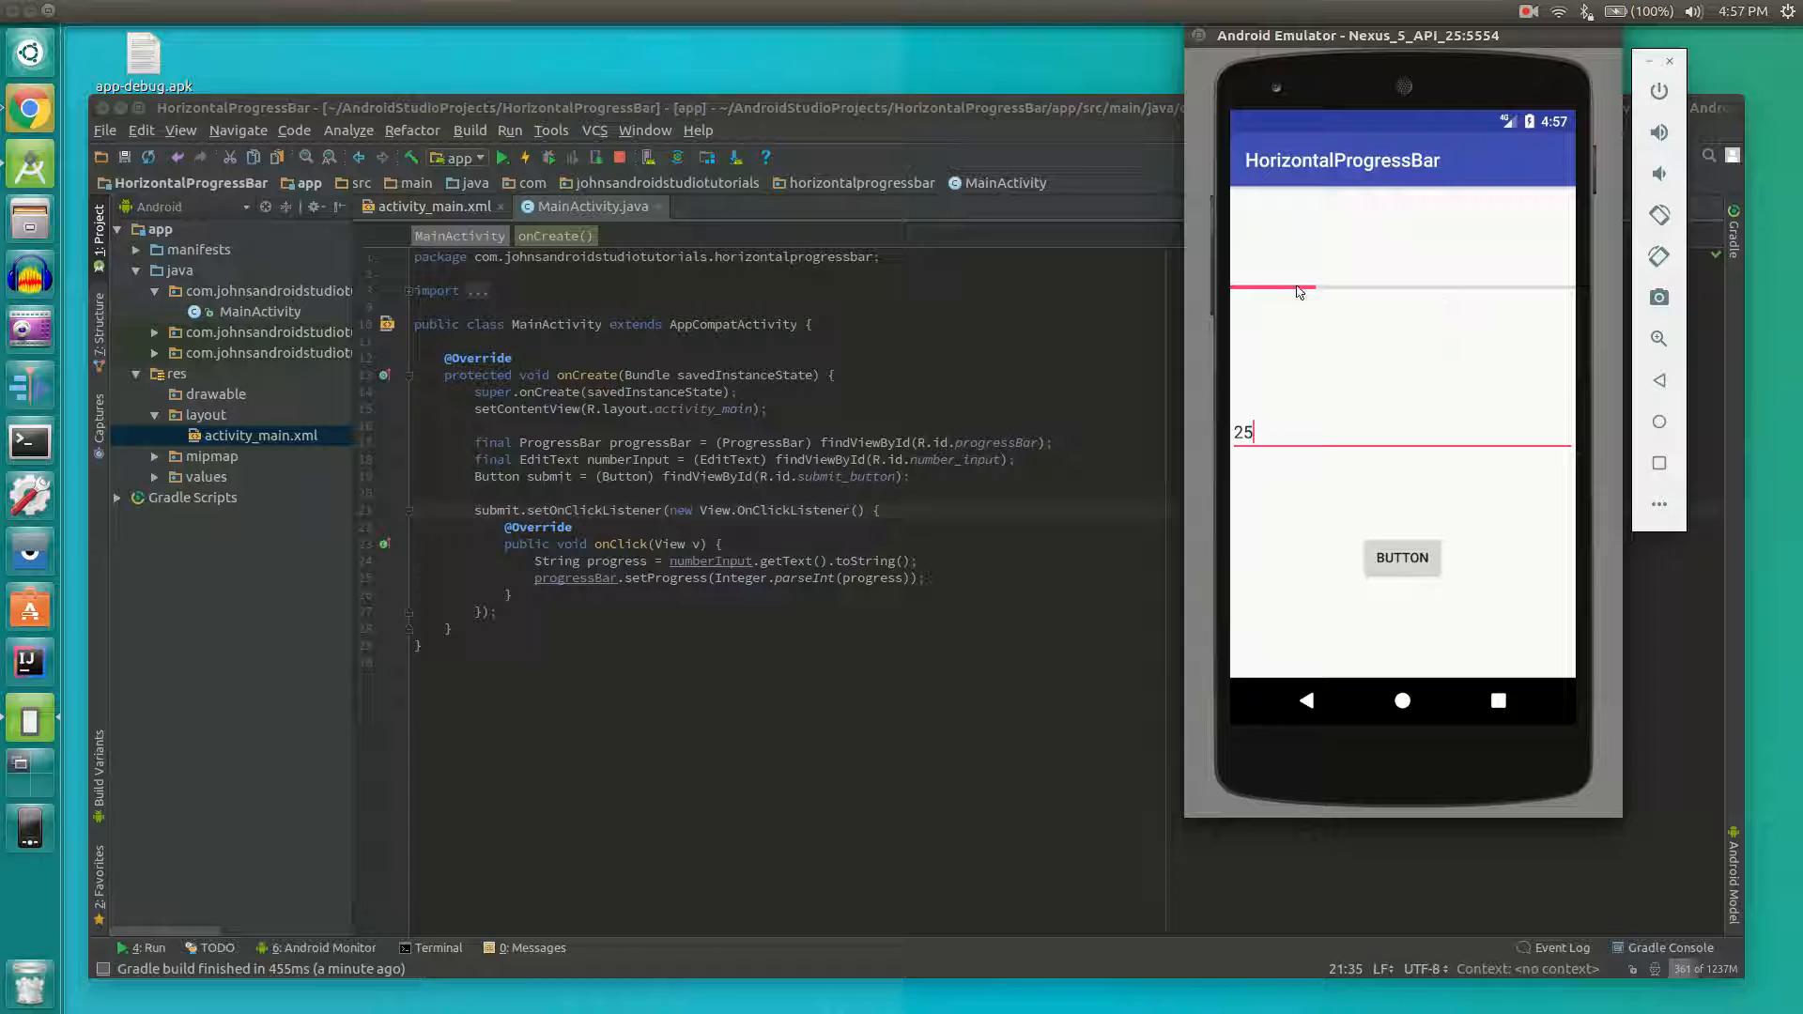
Replace the value with 84 and apply it to the progress bar.
click(1477, 444)
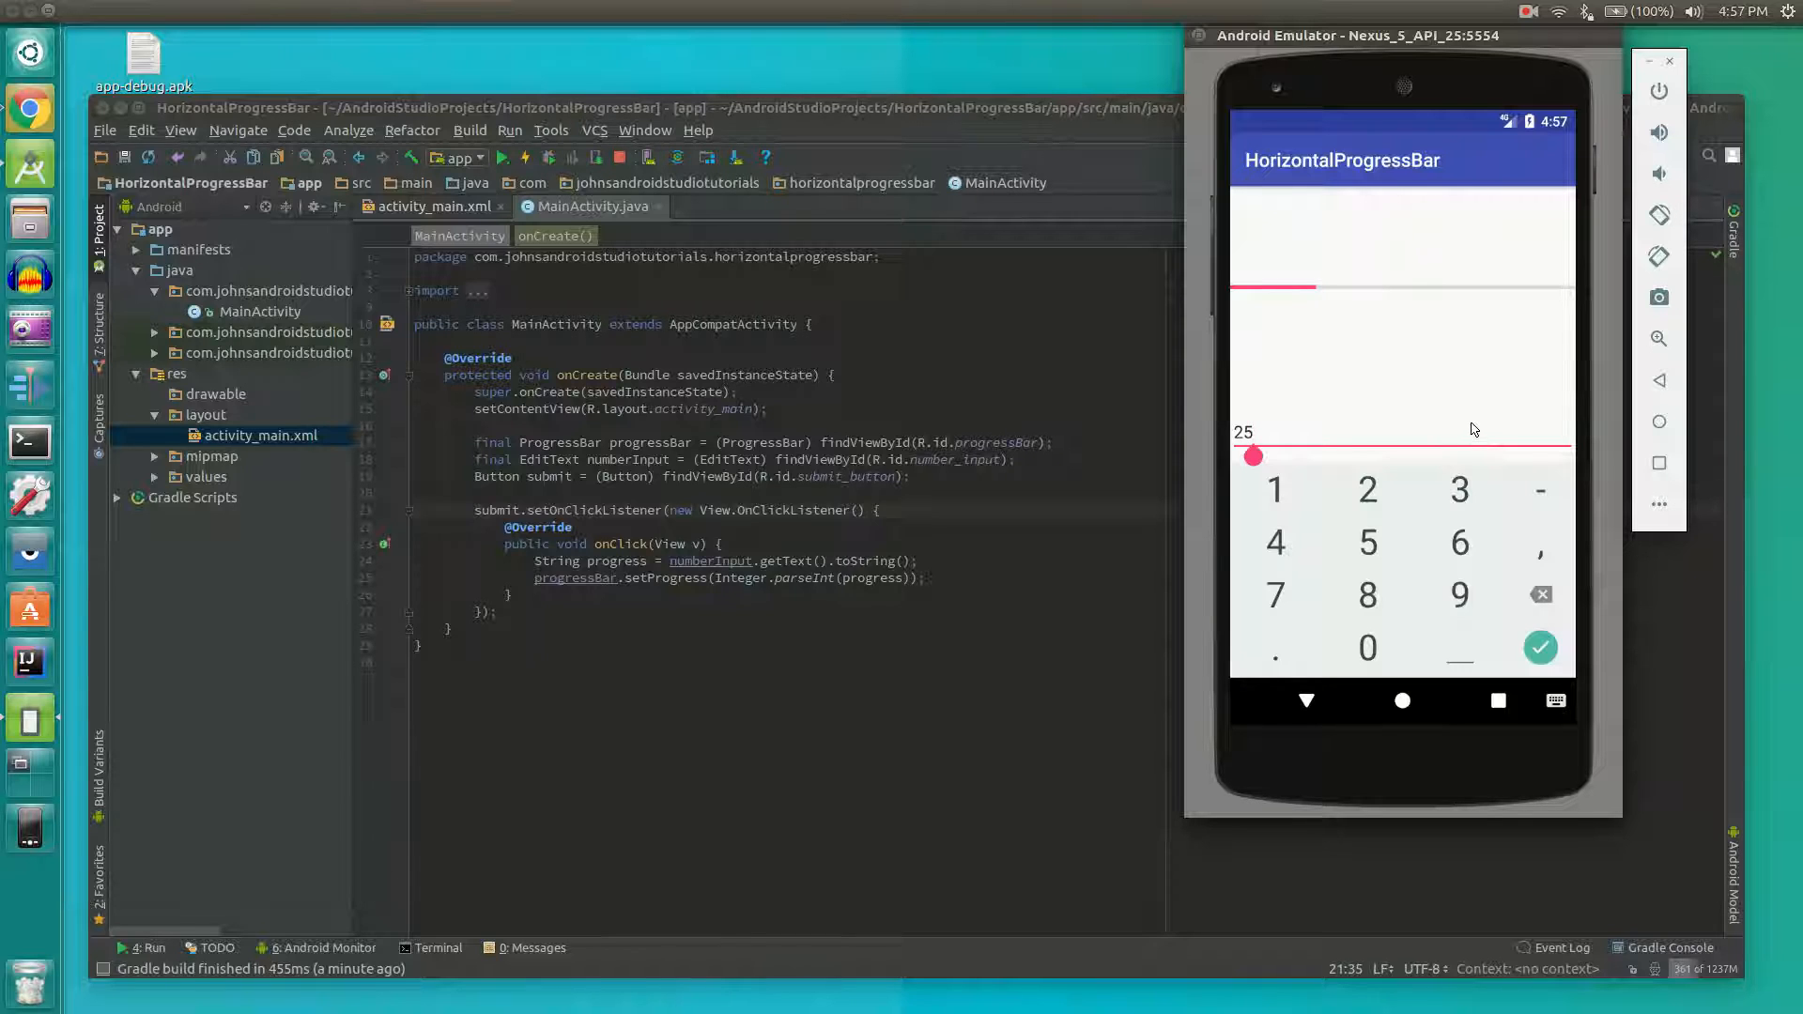
key(BackSpace)
key(BackSpace)
text(84)
click(1540, 647)
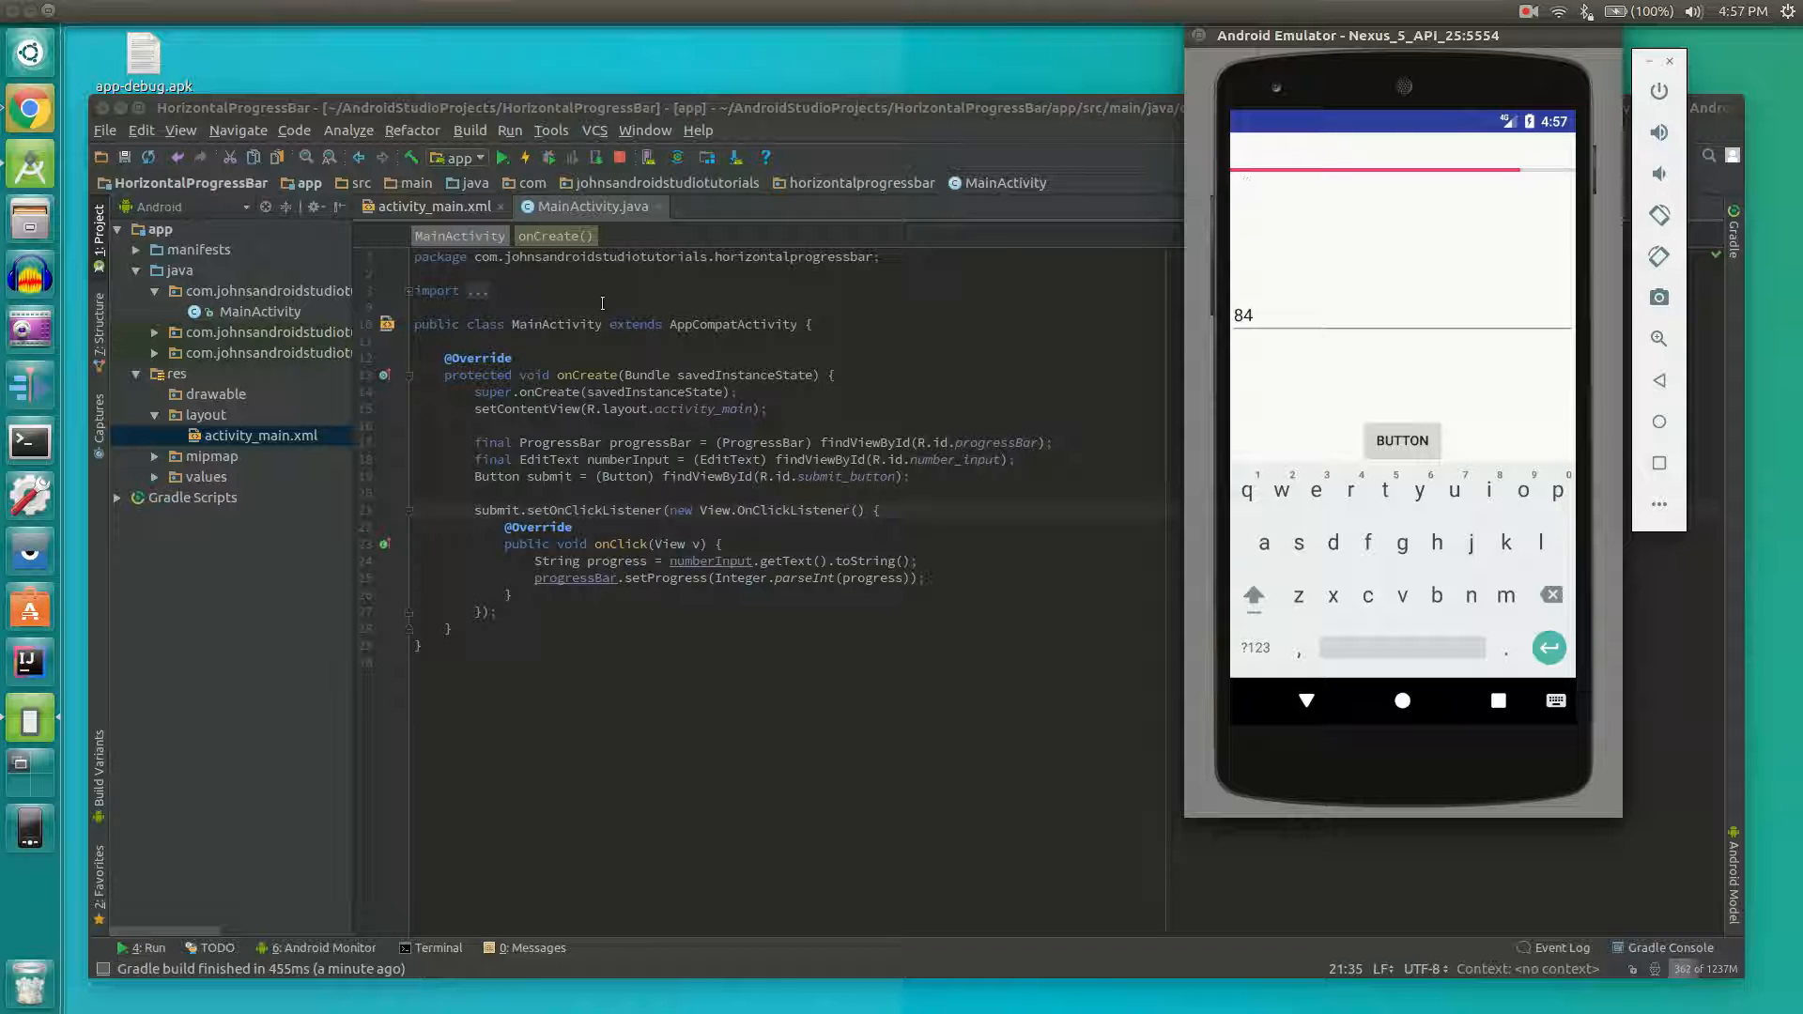
Browse the project tree and MainActivity.java, then return to the activity_main.xml layout.
click(434, 207)
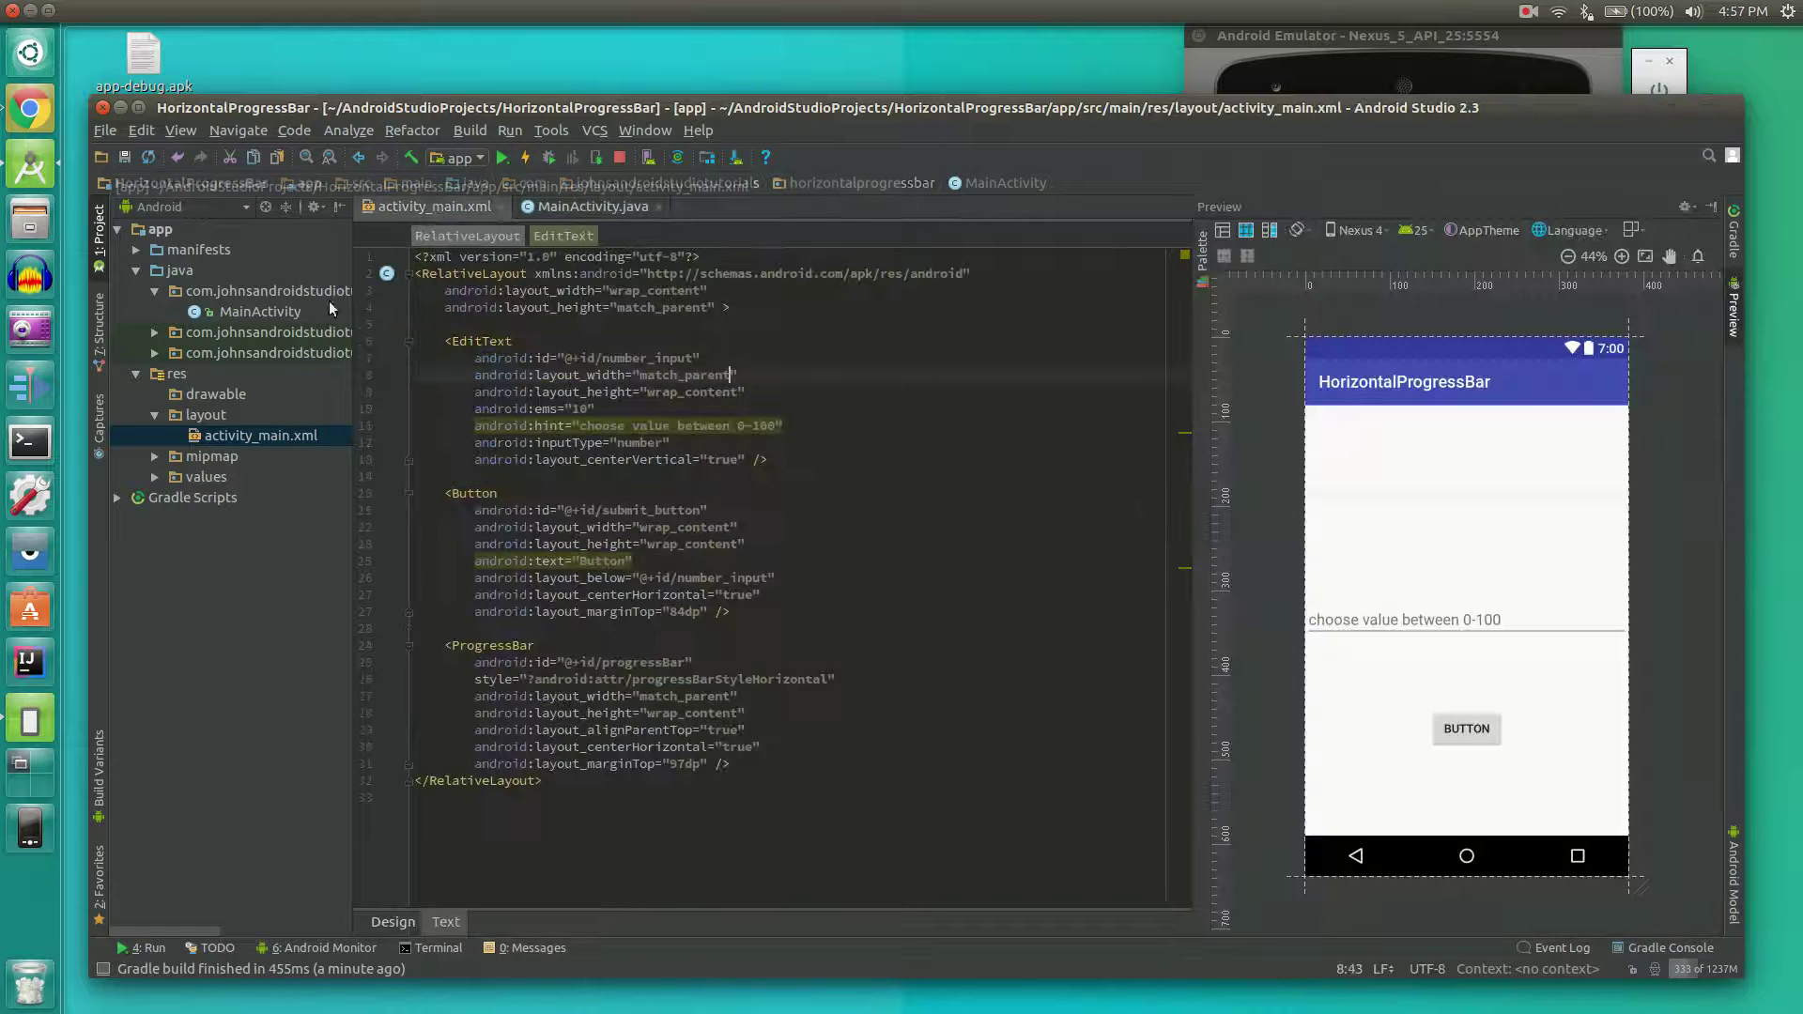
click(206, 415)
click(169, 271)
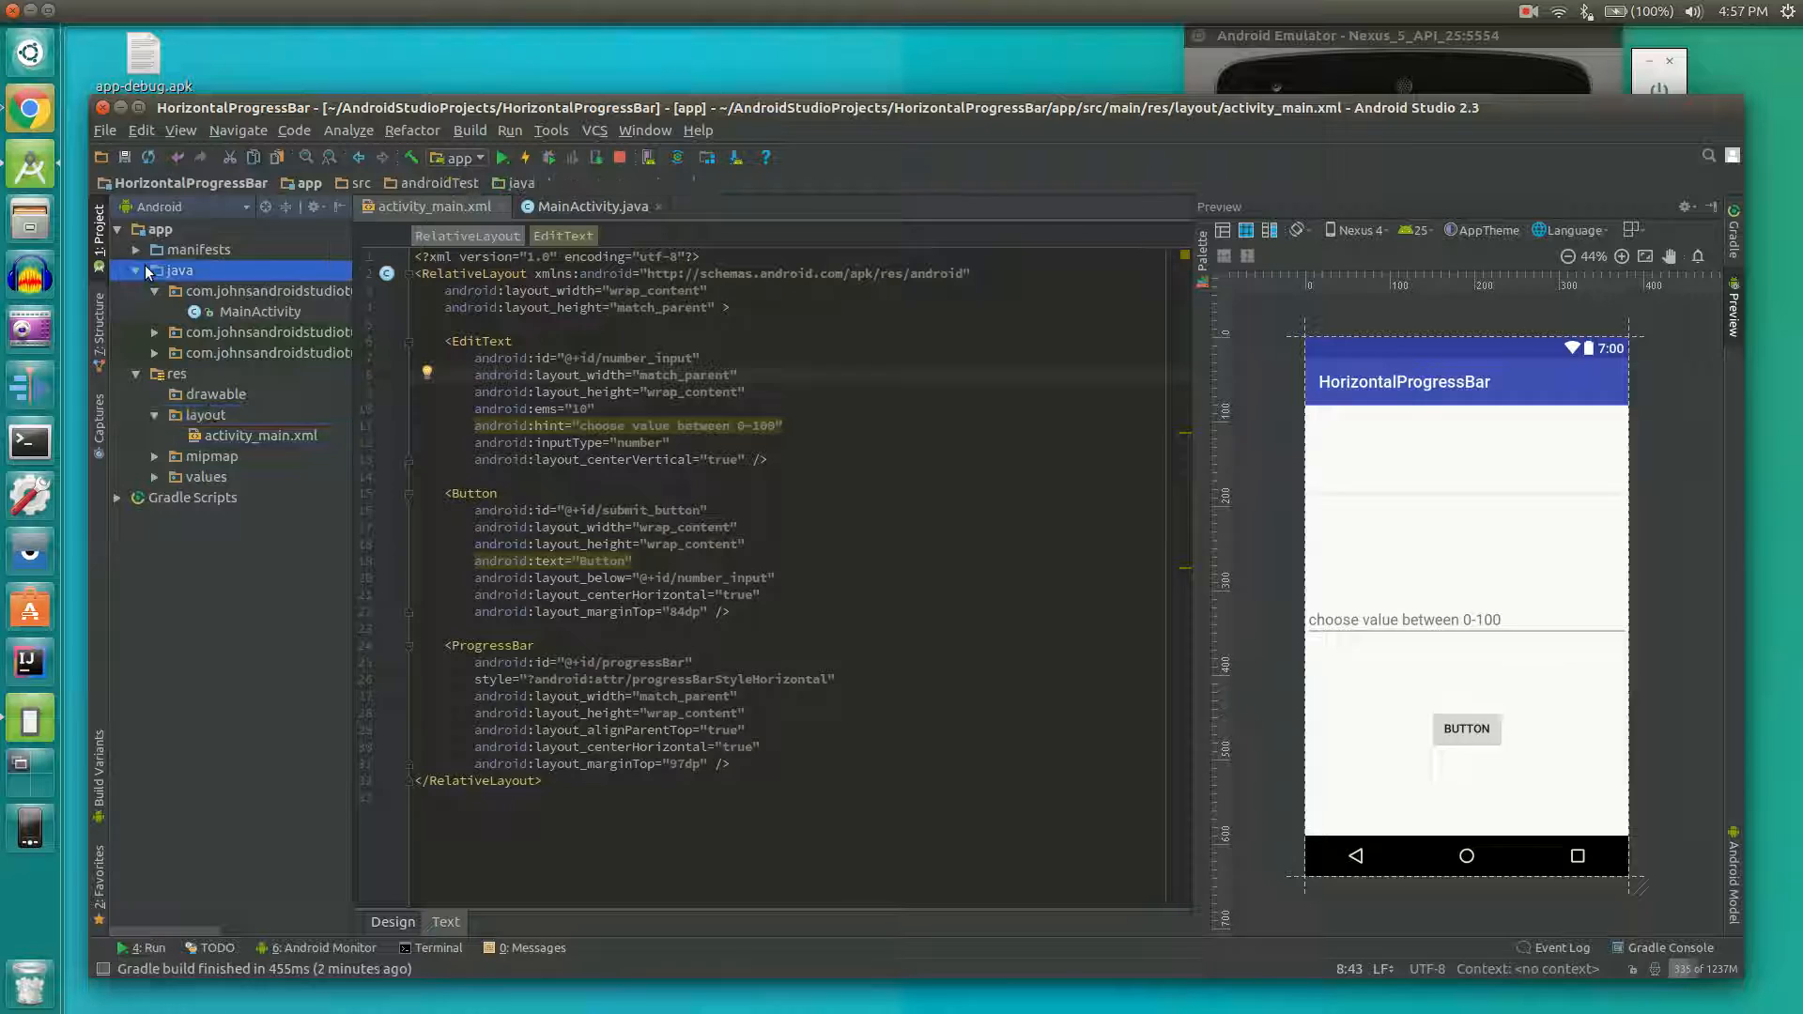
click(152, 230)
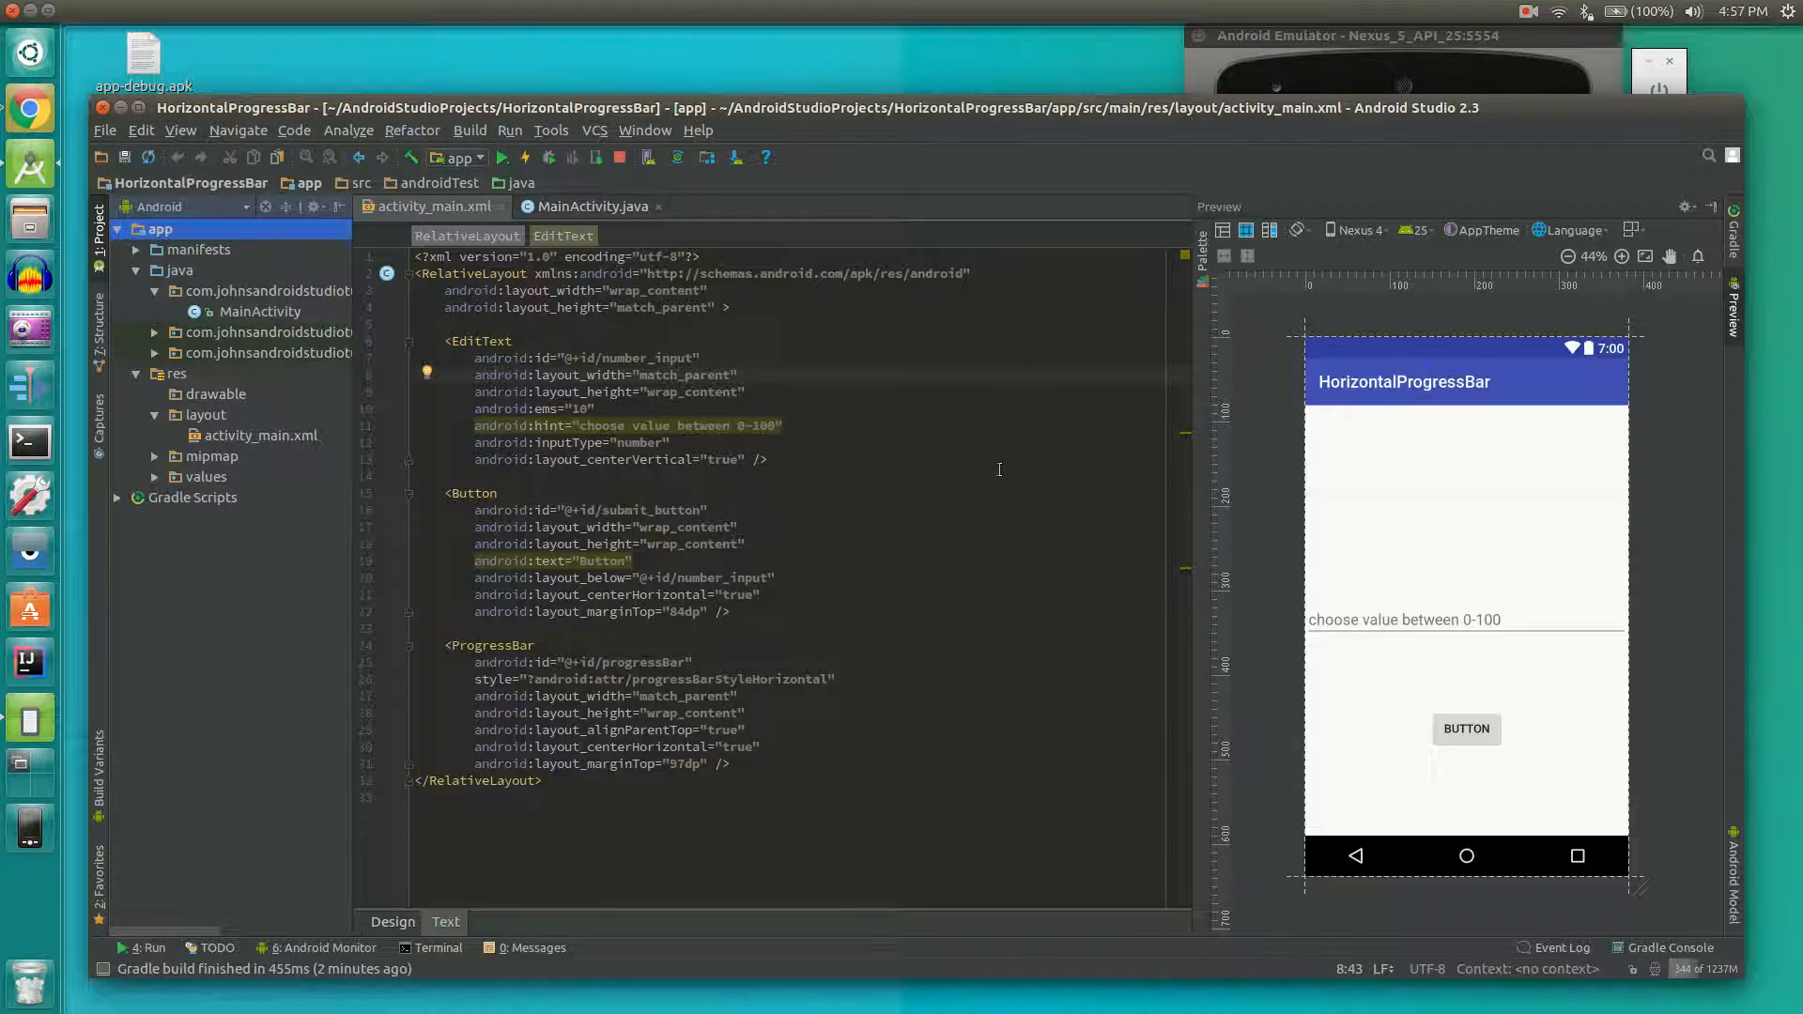
click(596, 210)
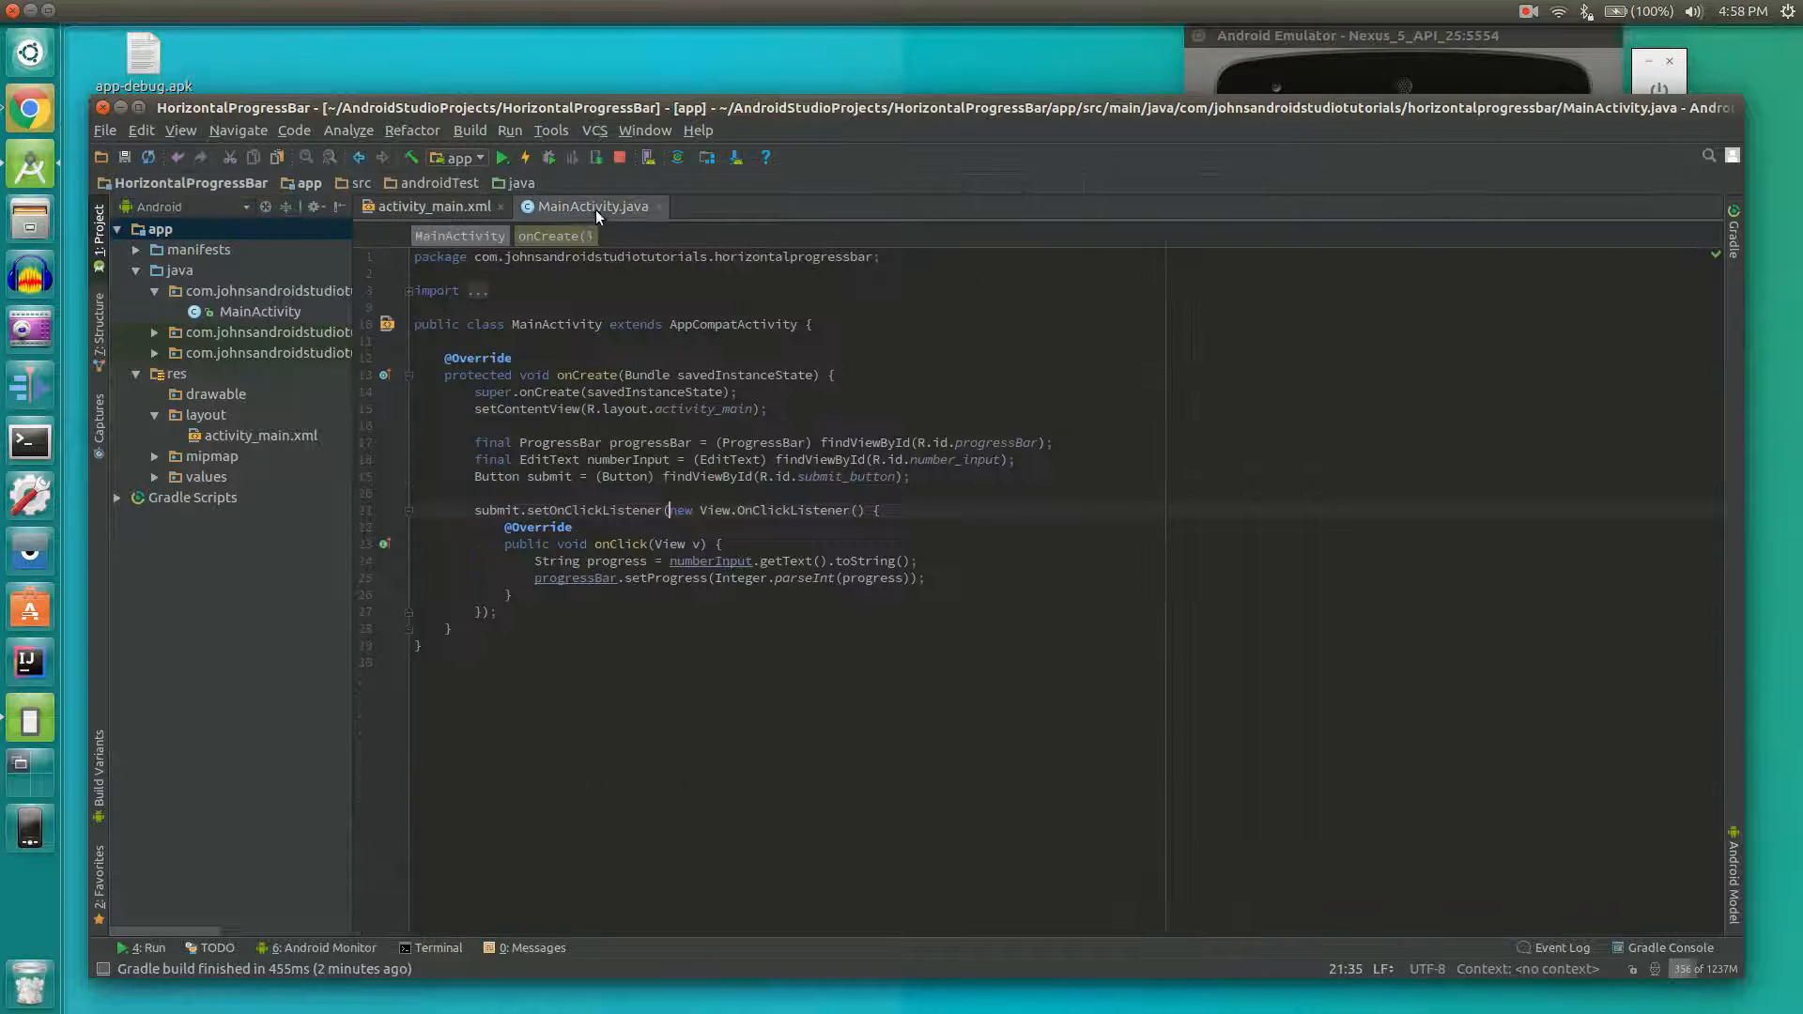
click(449, 213)
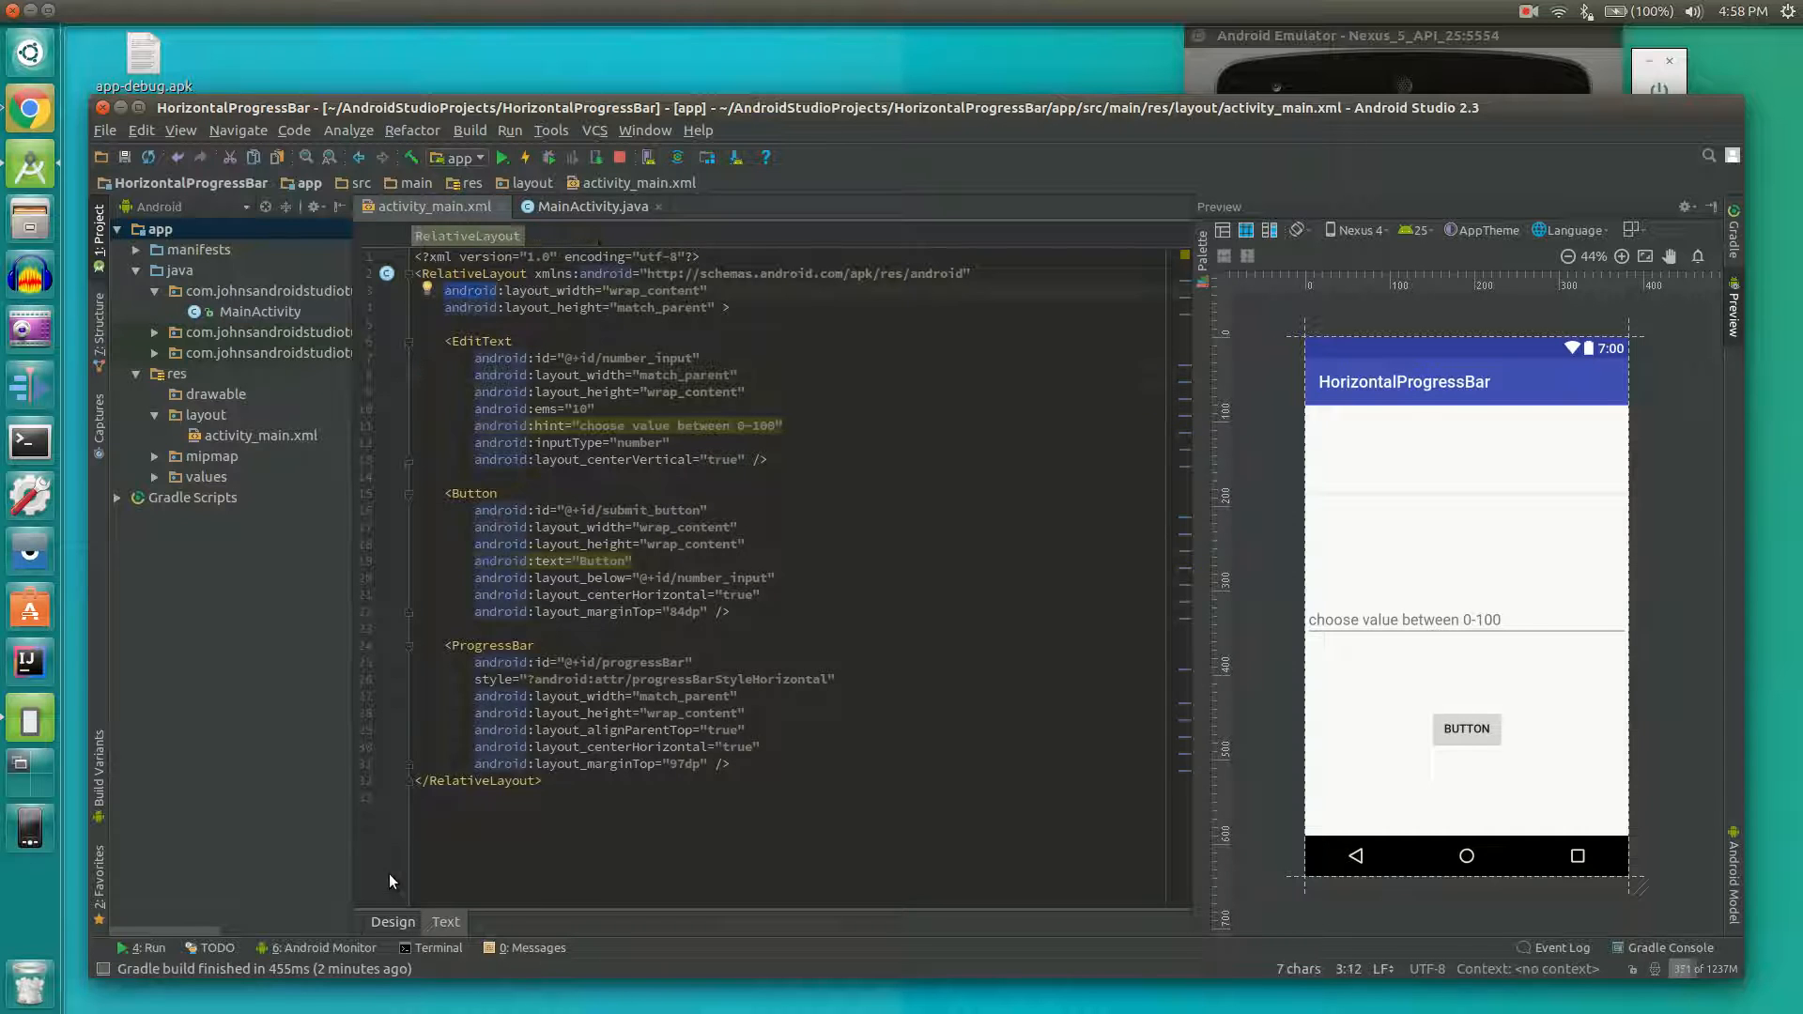
View the layout in Design mode with its component tree, then switch back to the XML Text view.
click(392, 922)
click(493, 311)
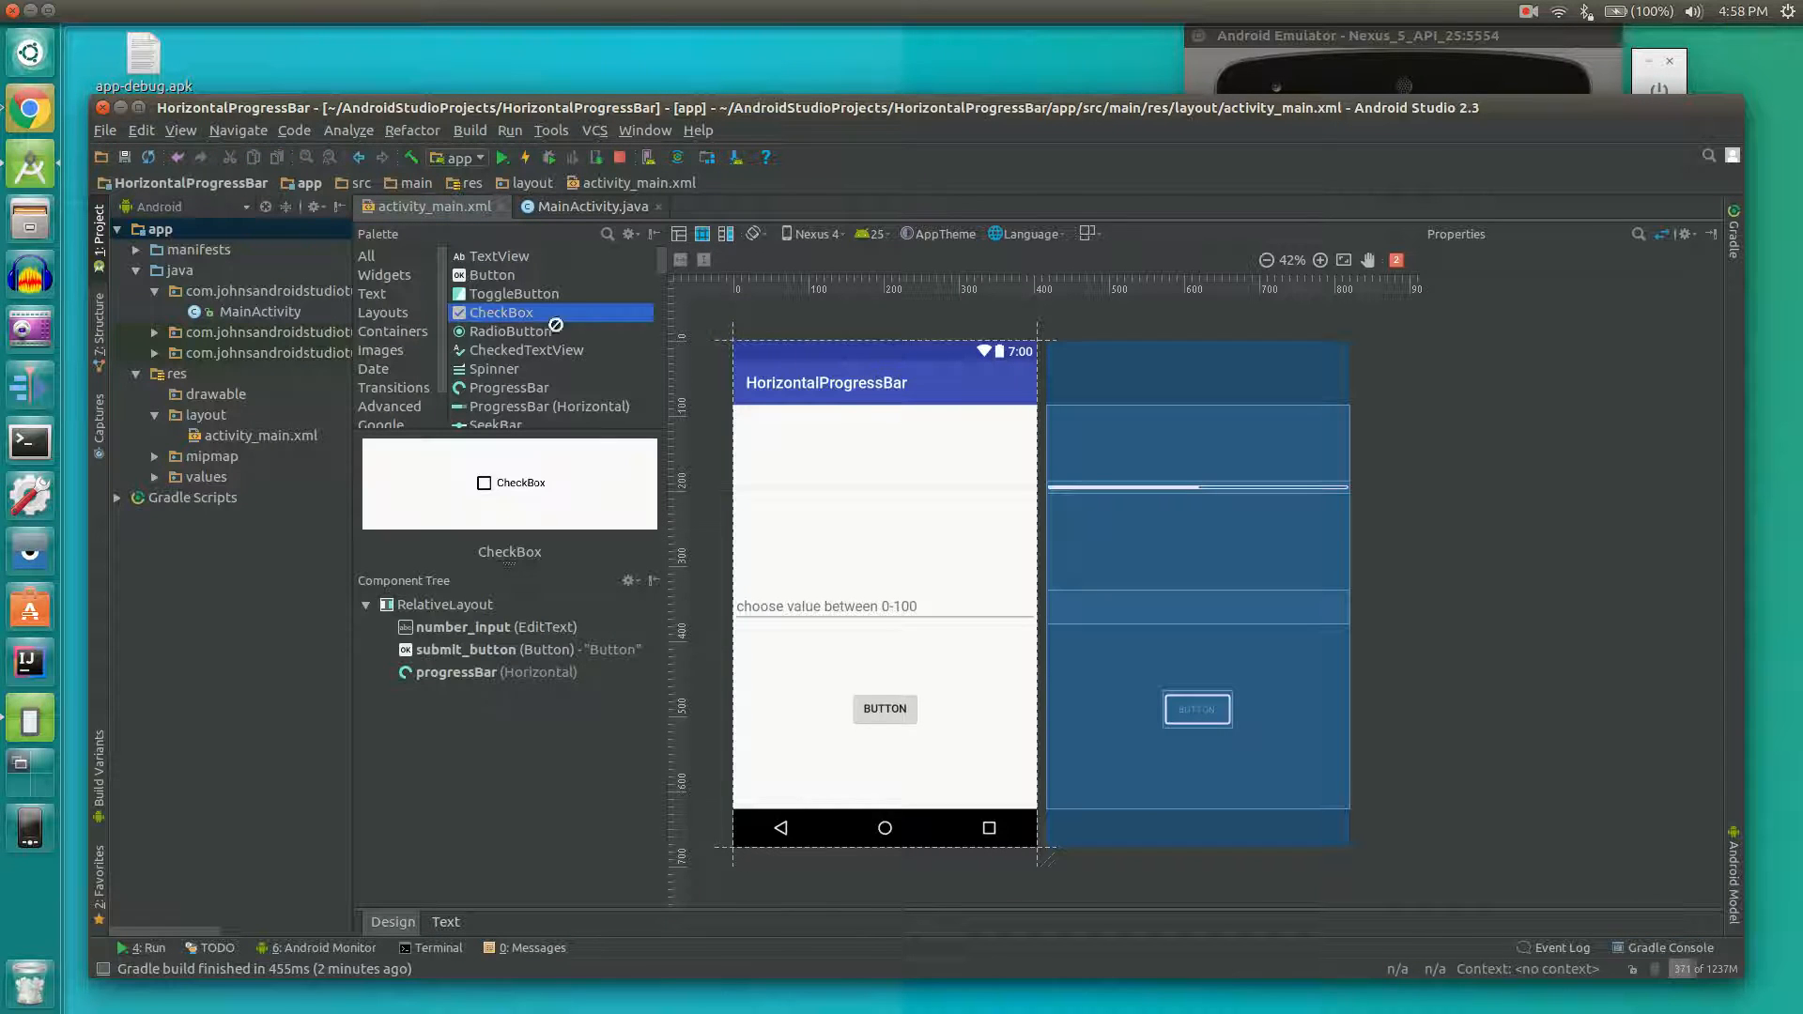
click(446, 922)
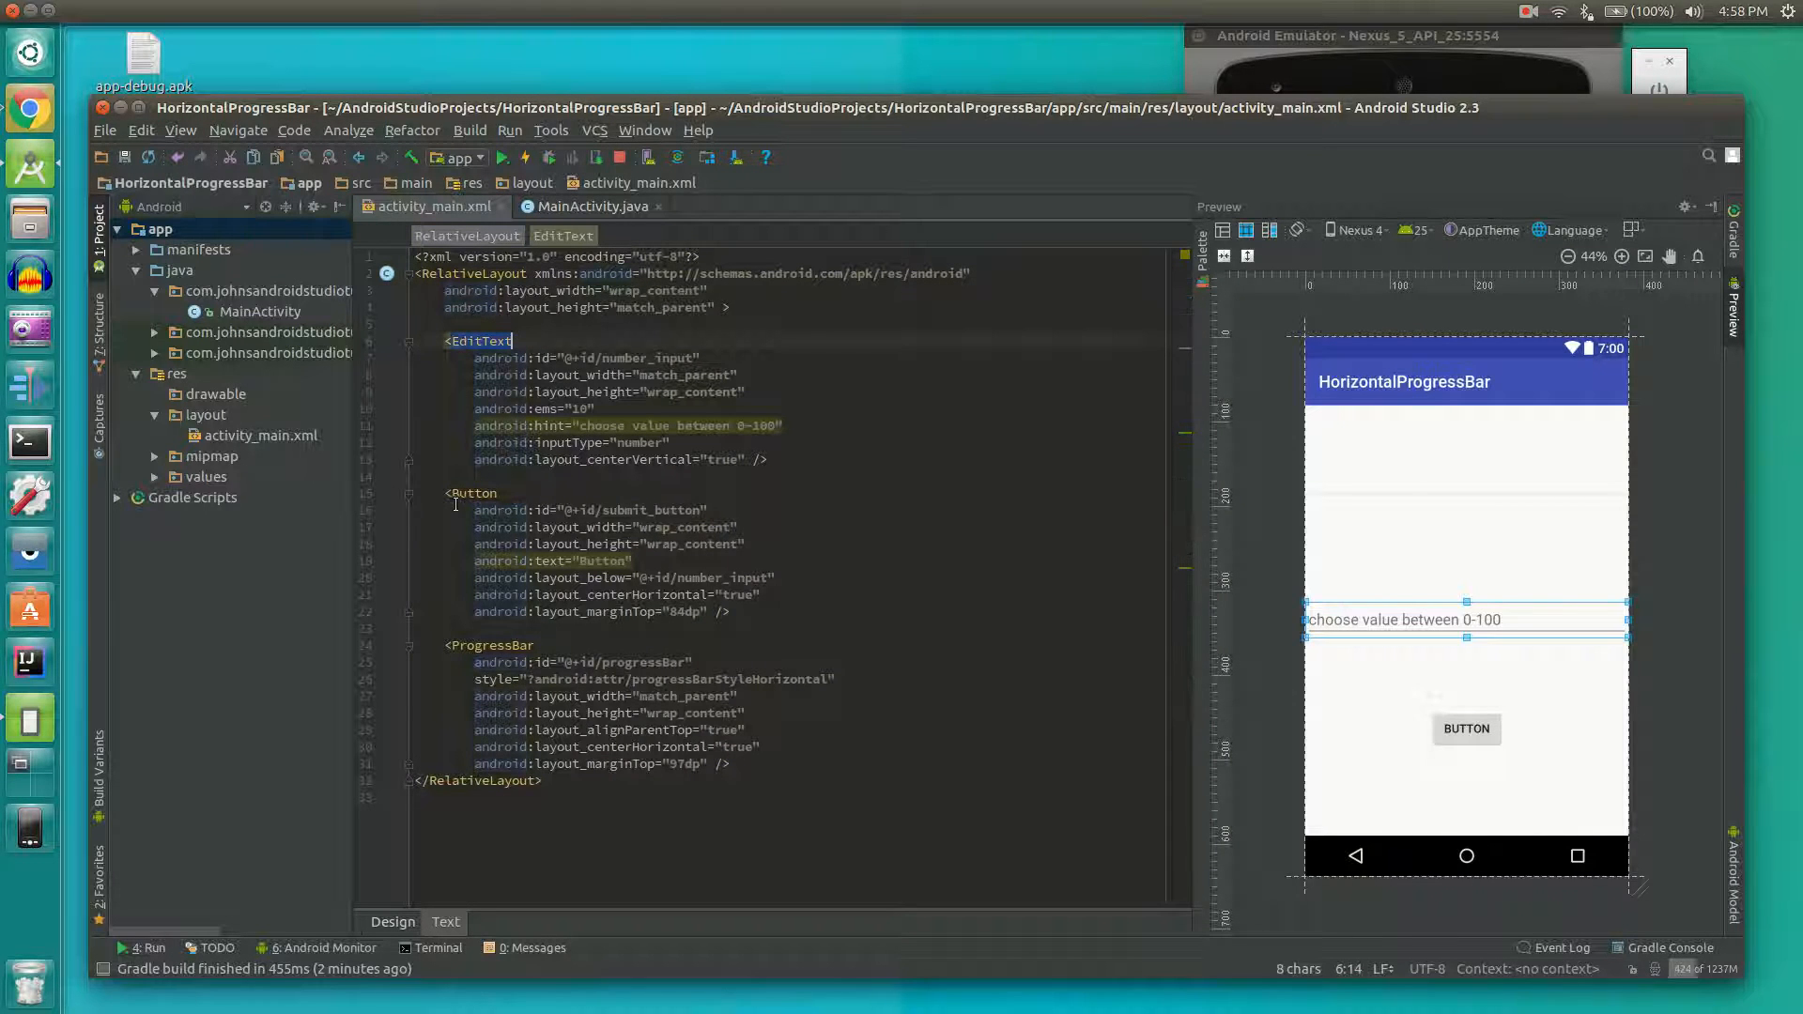
Review the submit_button id, ProgressBar element, and the EditText's number_input id and hint.
drag(474, 509, 414, 527)
double_click(495, 646)
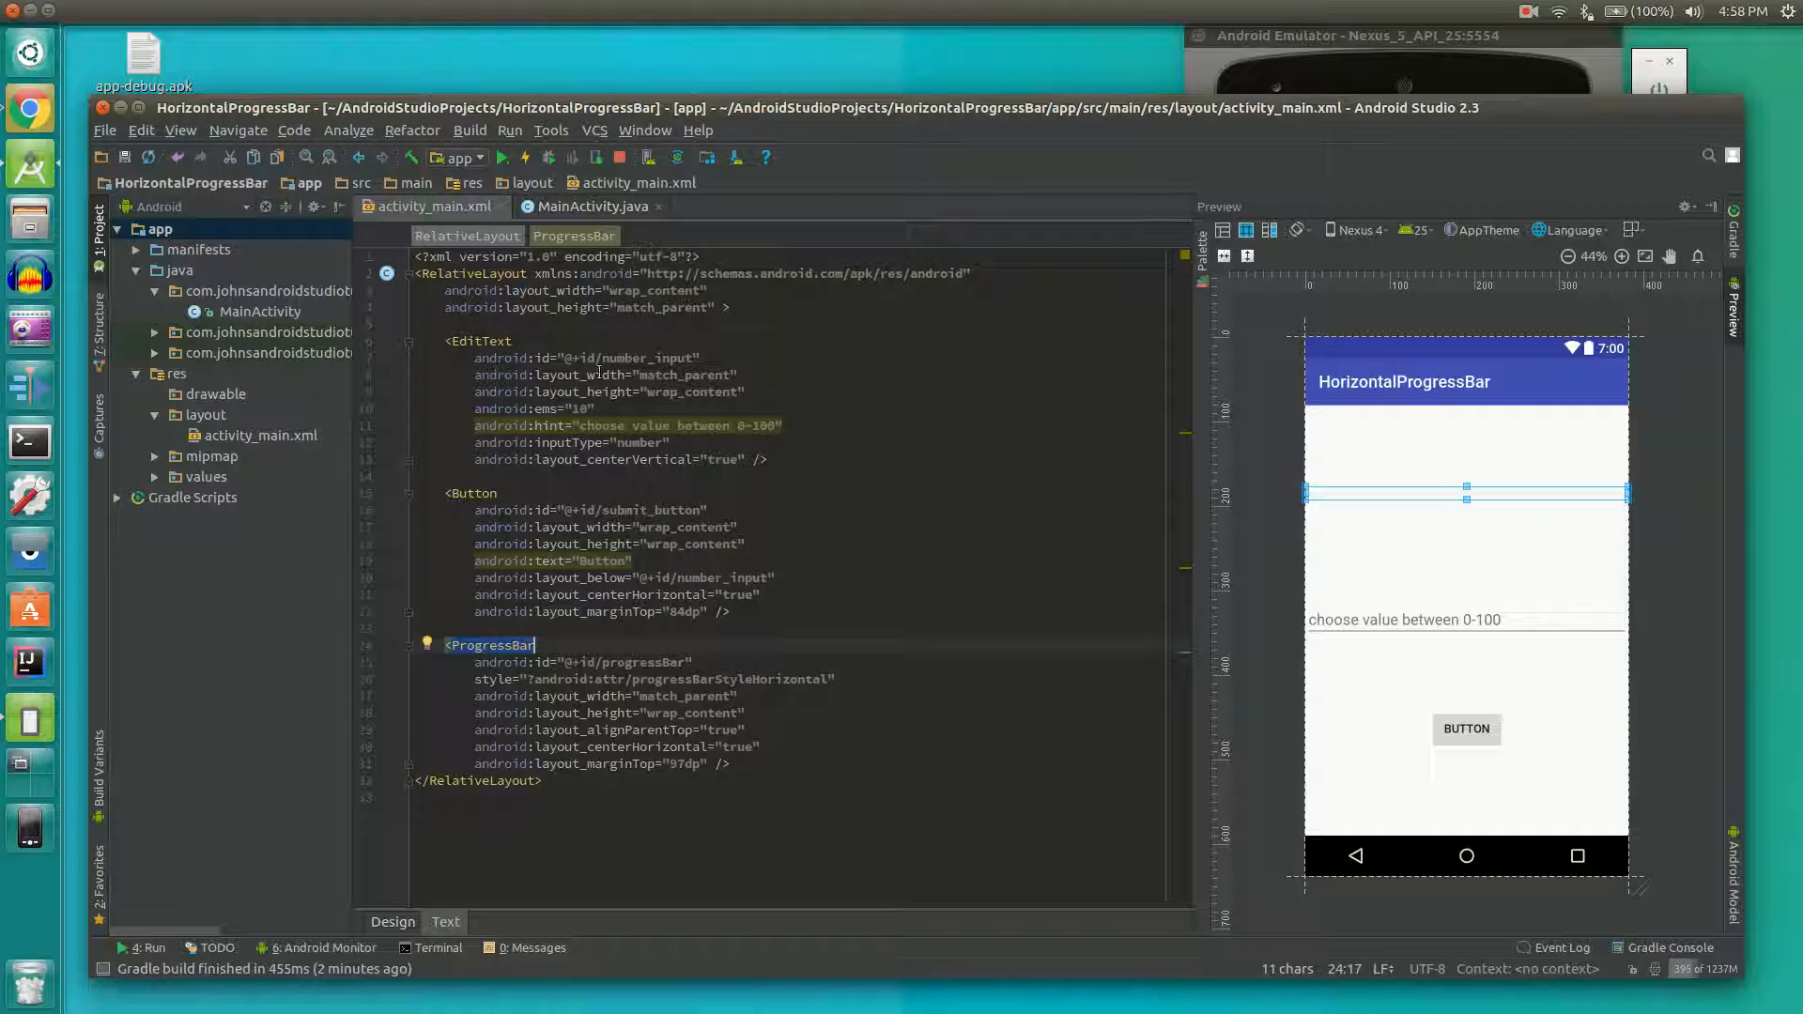
click(1406, 620)
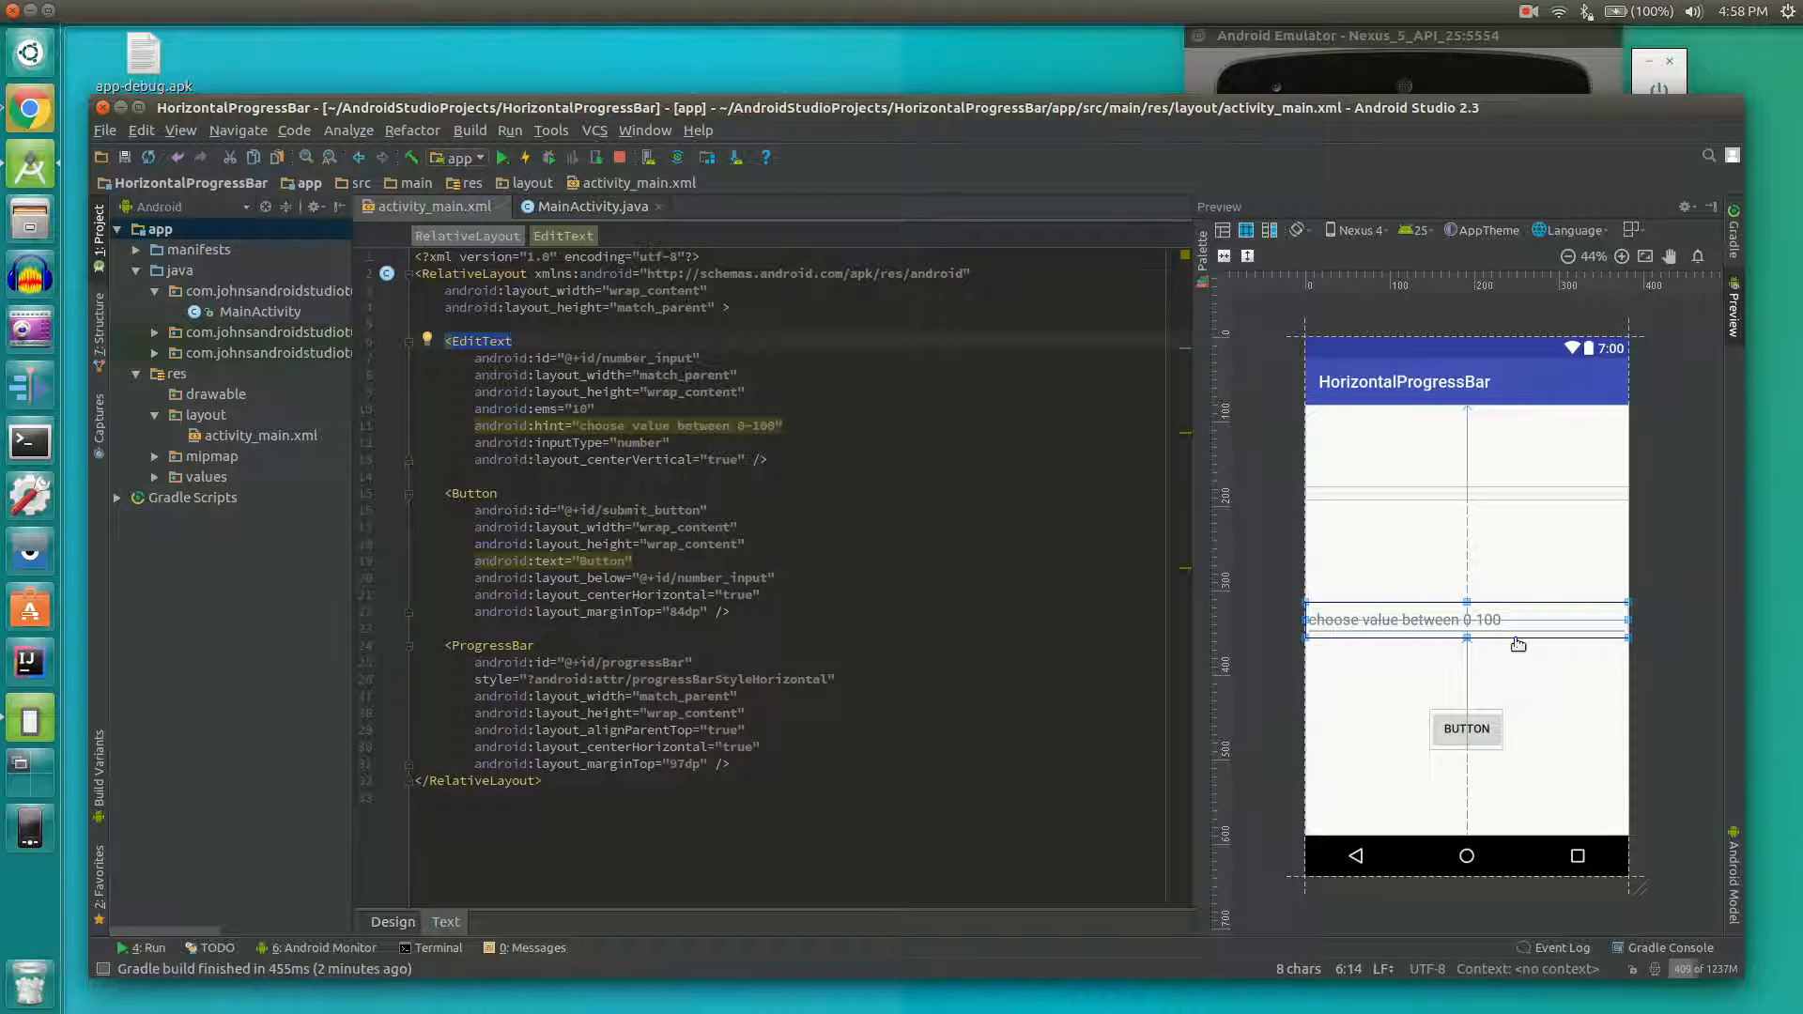
click(640, 356)
mouse_move(663, 426)
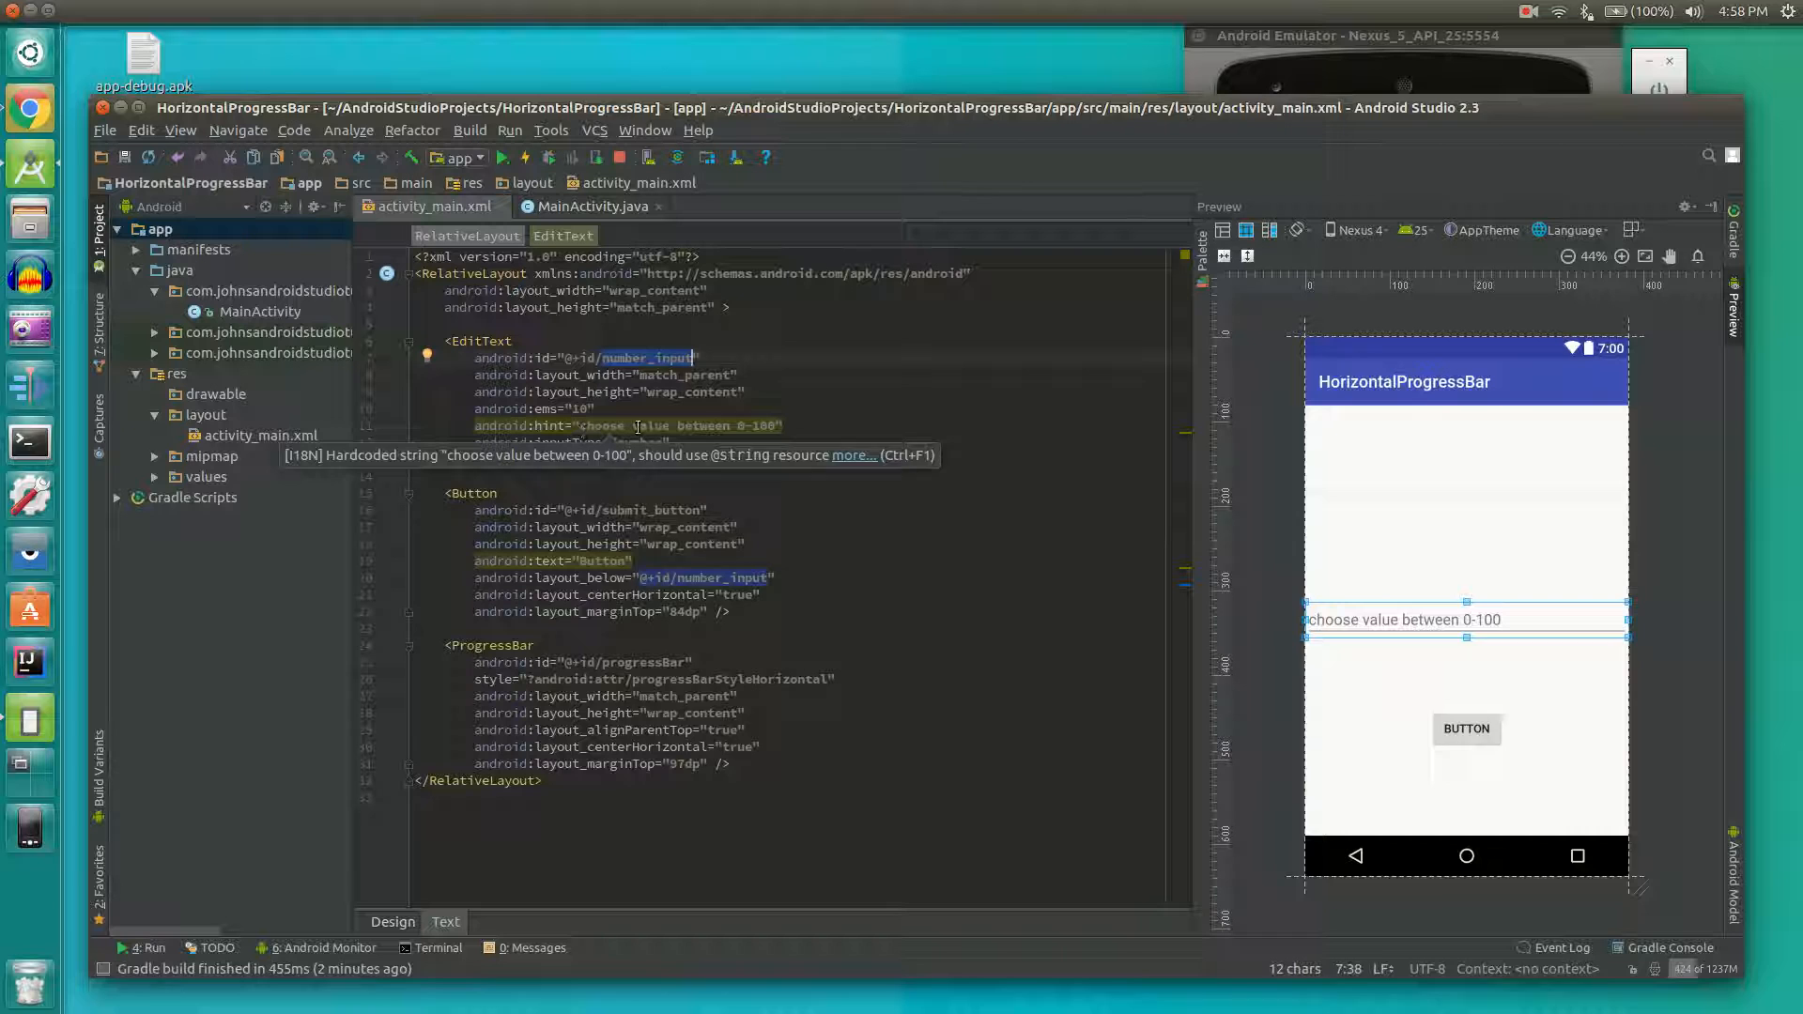
click(753, 425)
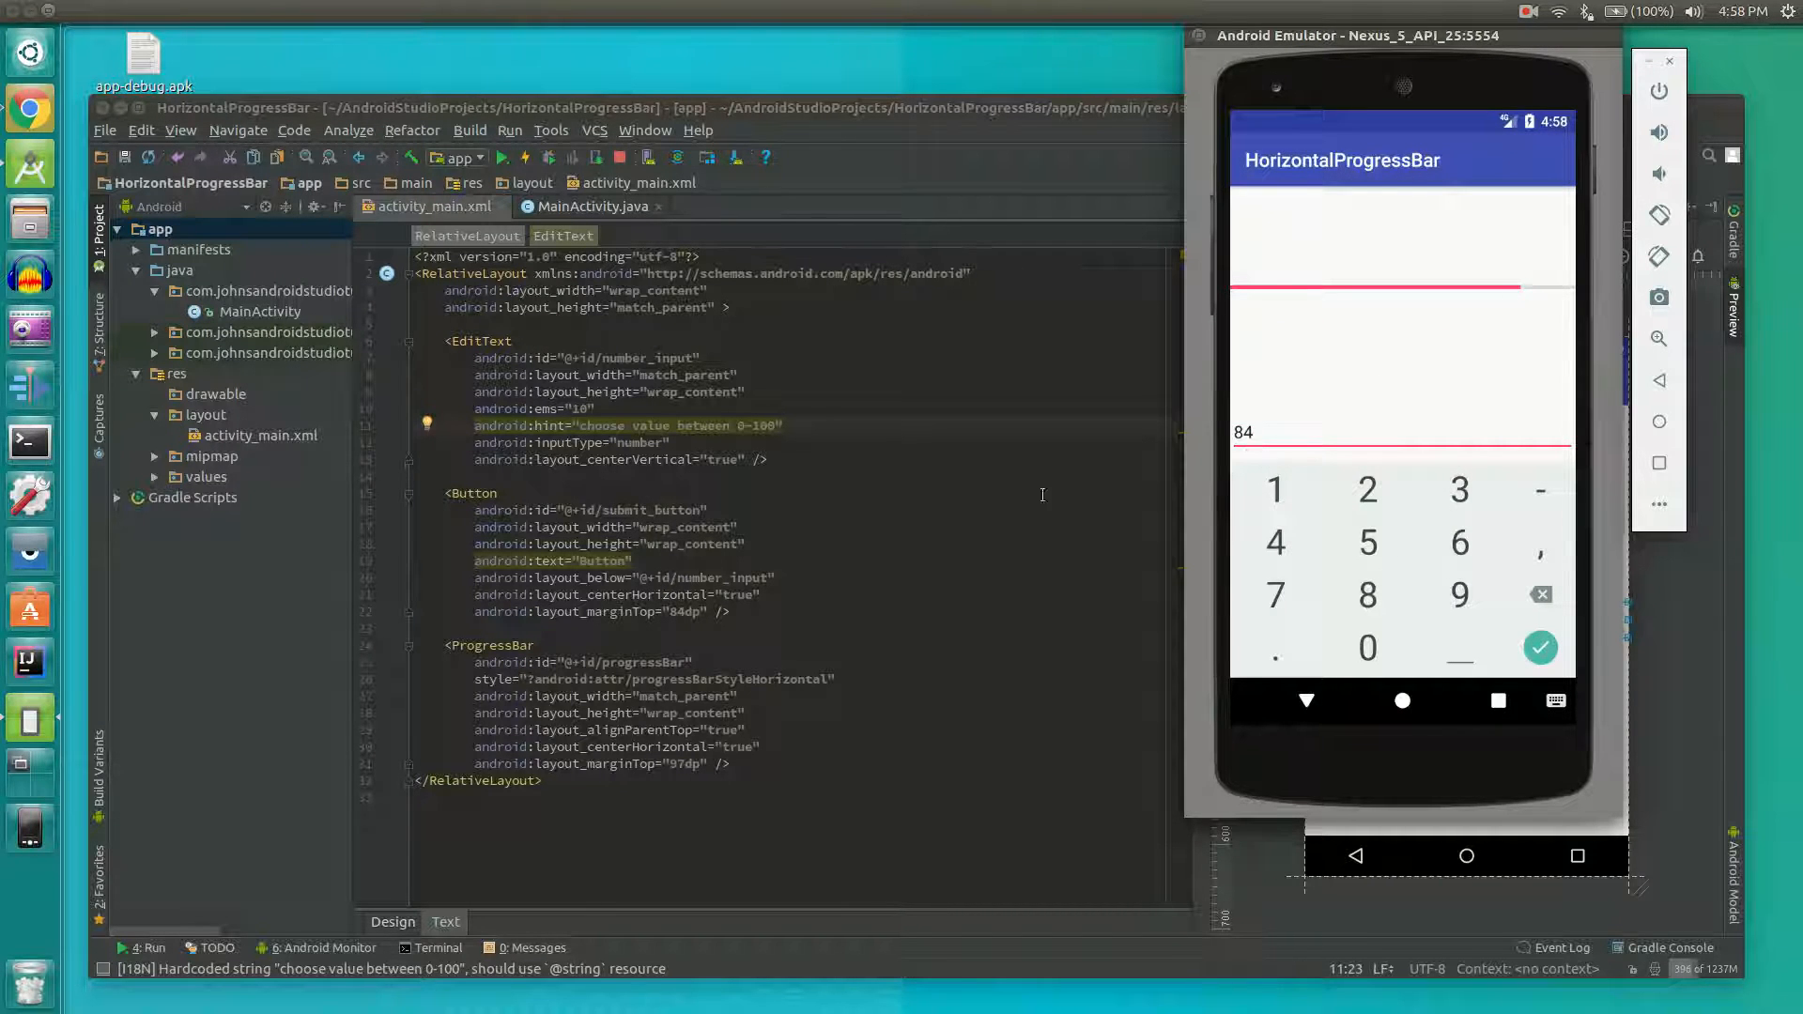
Review the button's Submit label and the ProgressBar's progressBar id, then switch to MainActivity.java.
click(676, 525)
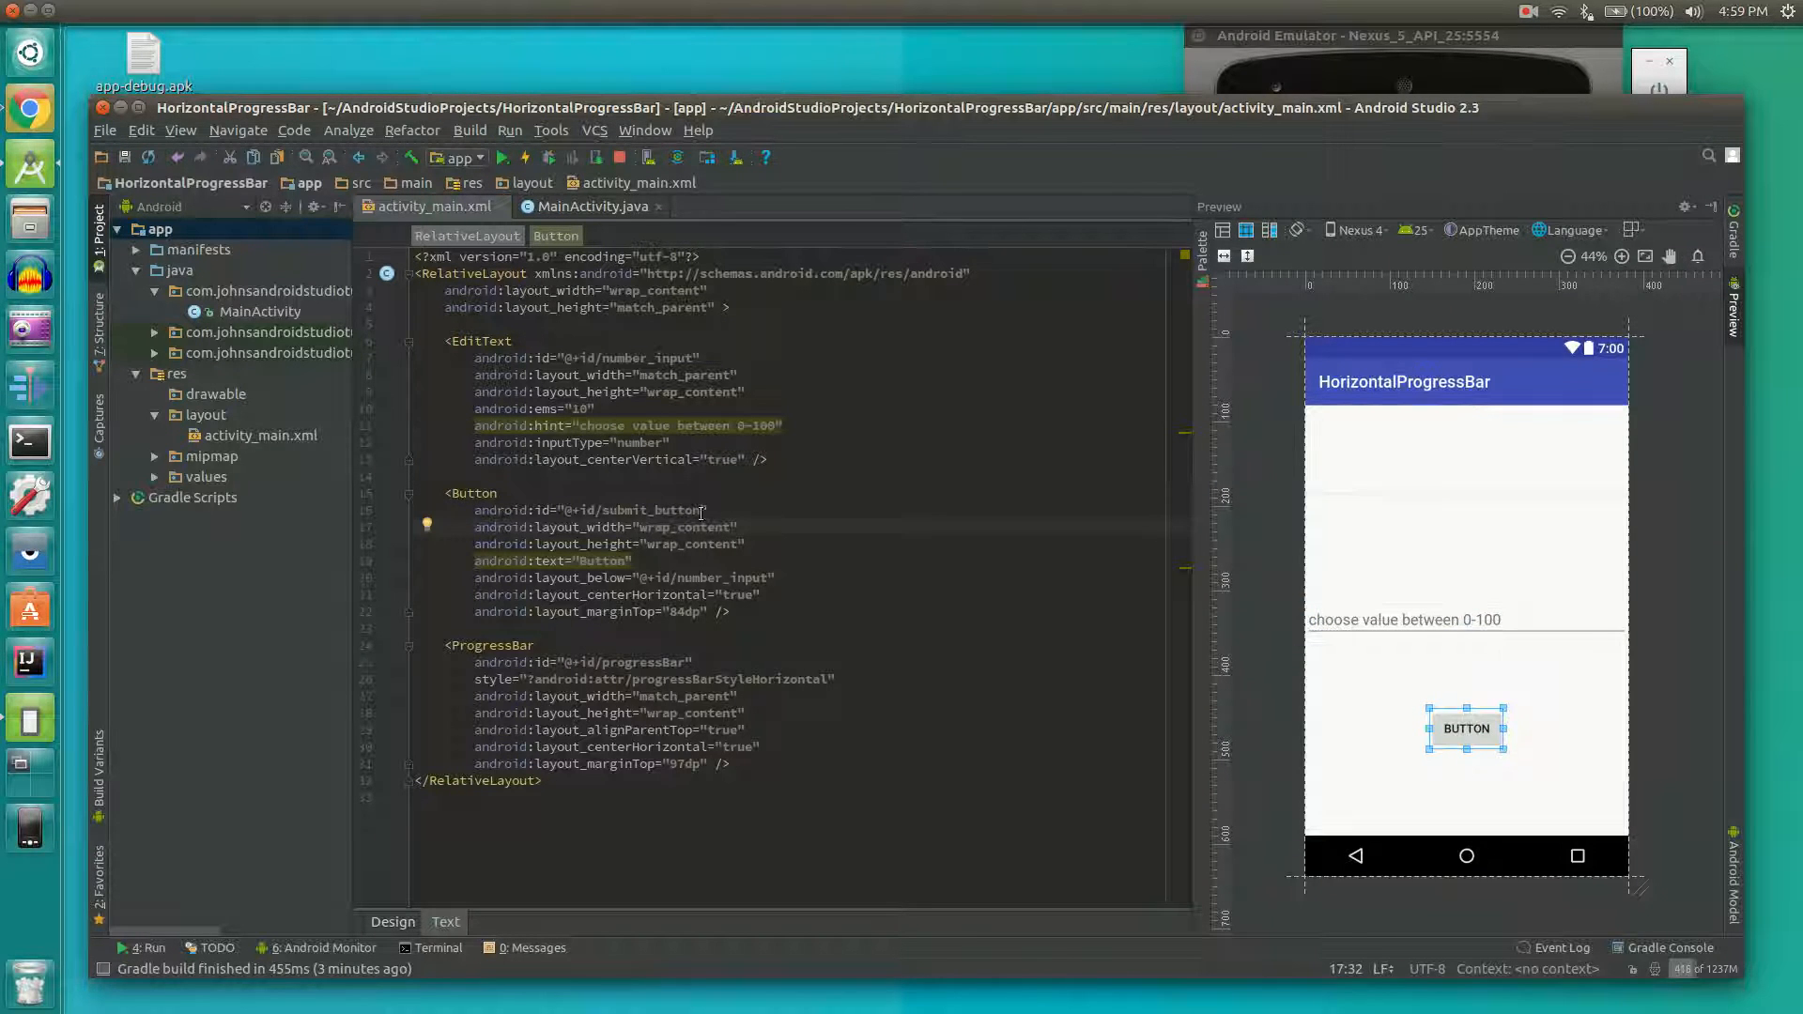
double_click(655, 508)
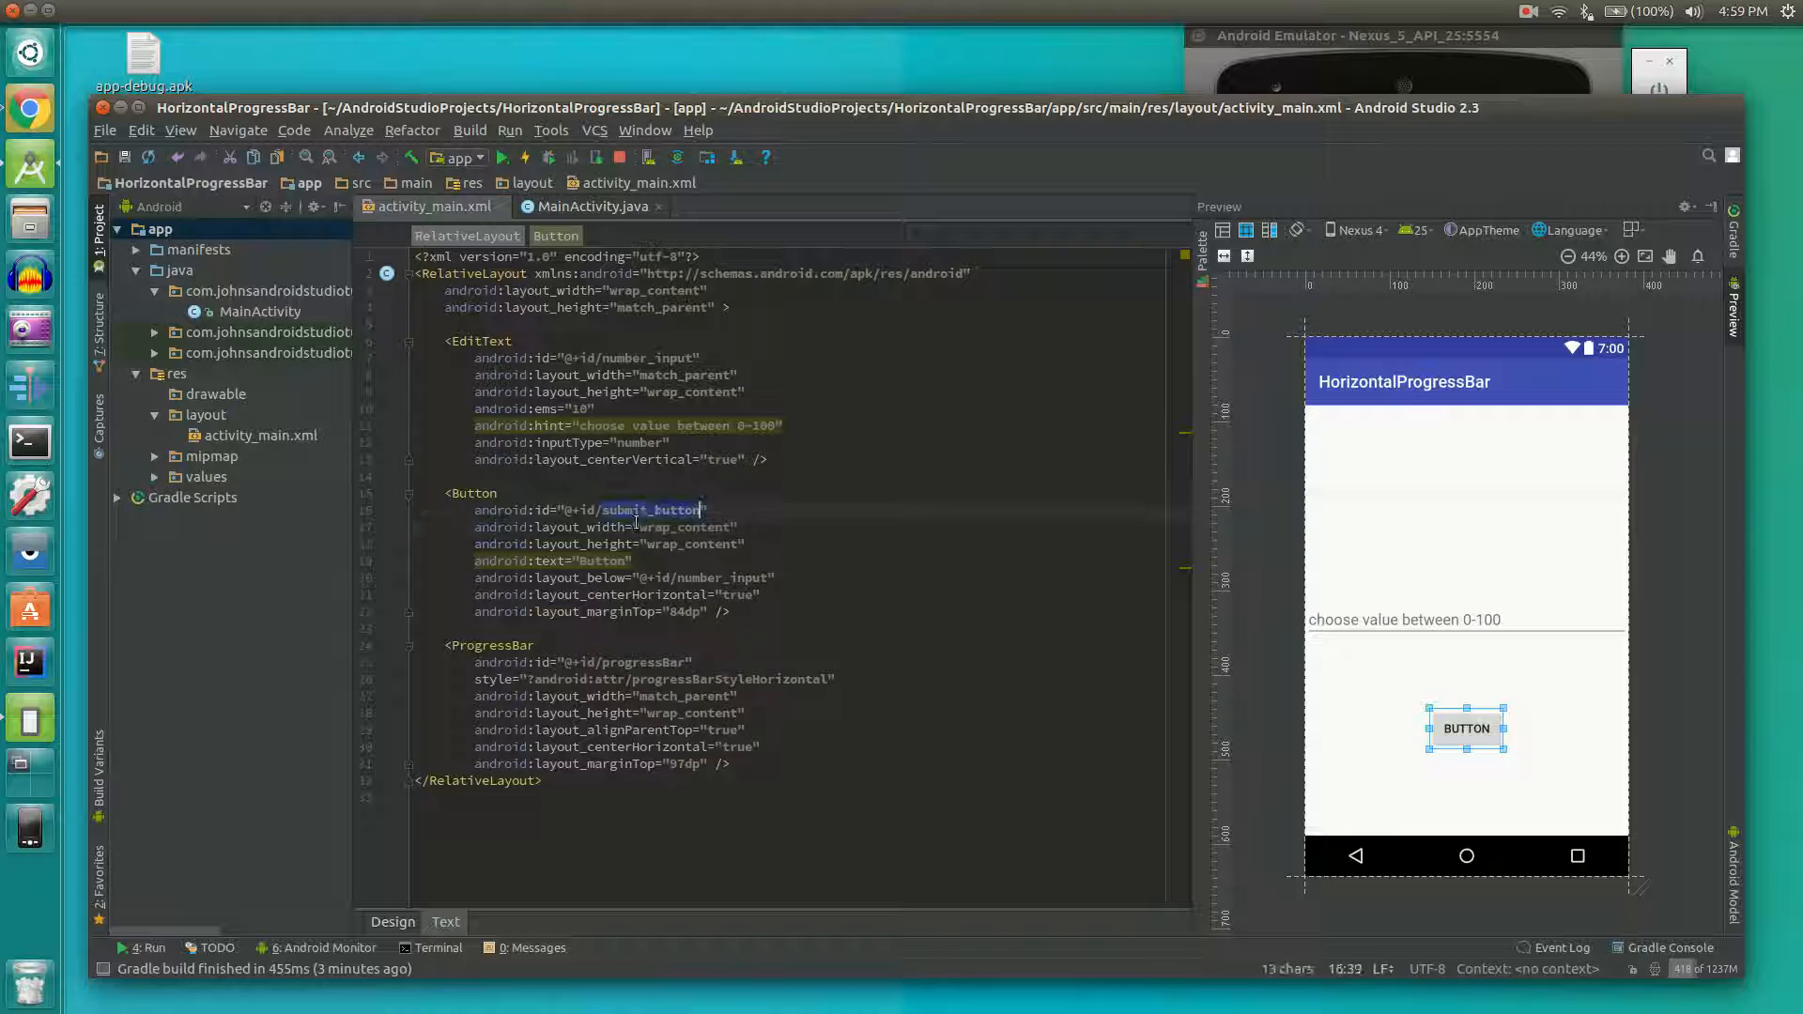
double_click(604, 562)
text(Sub)
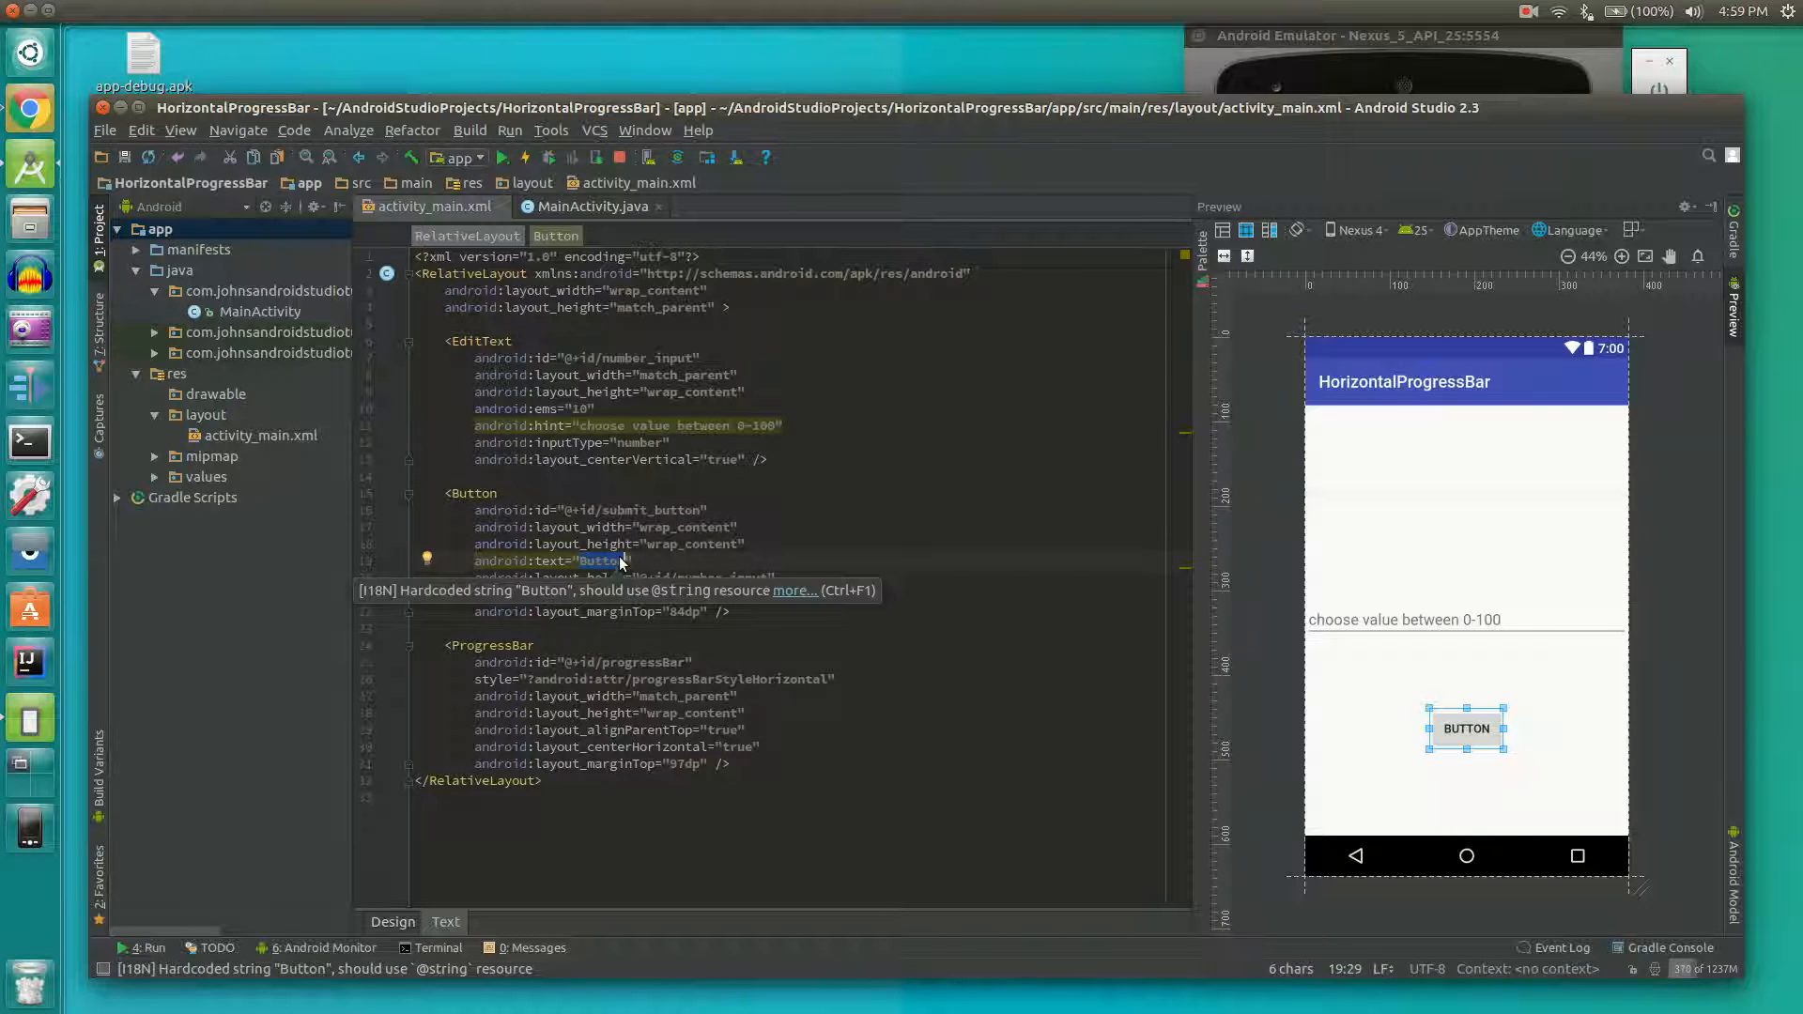
text(mit)
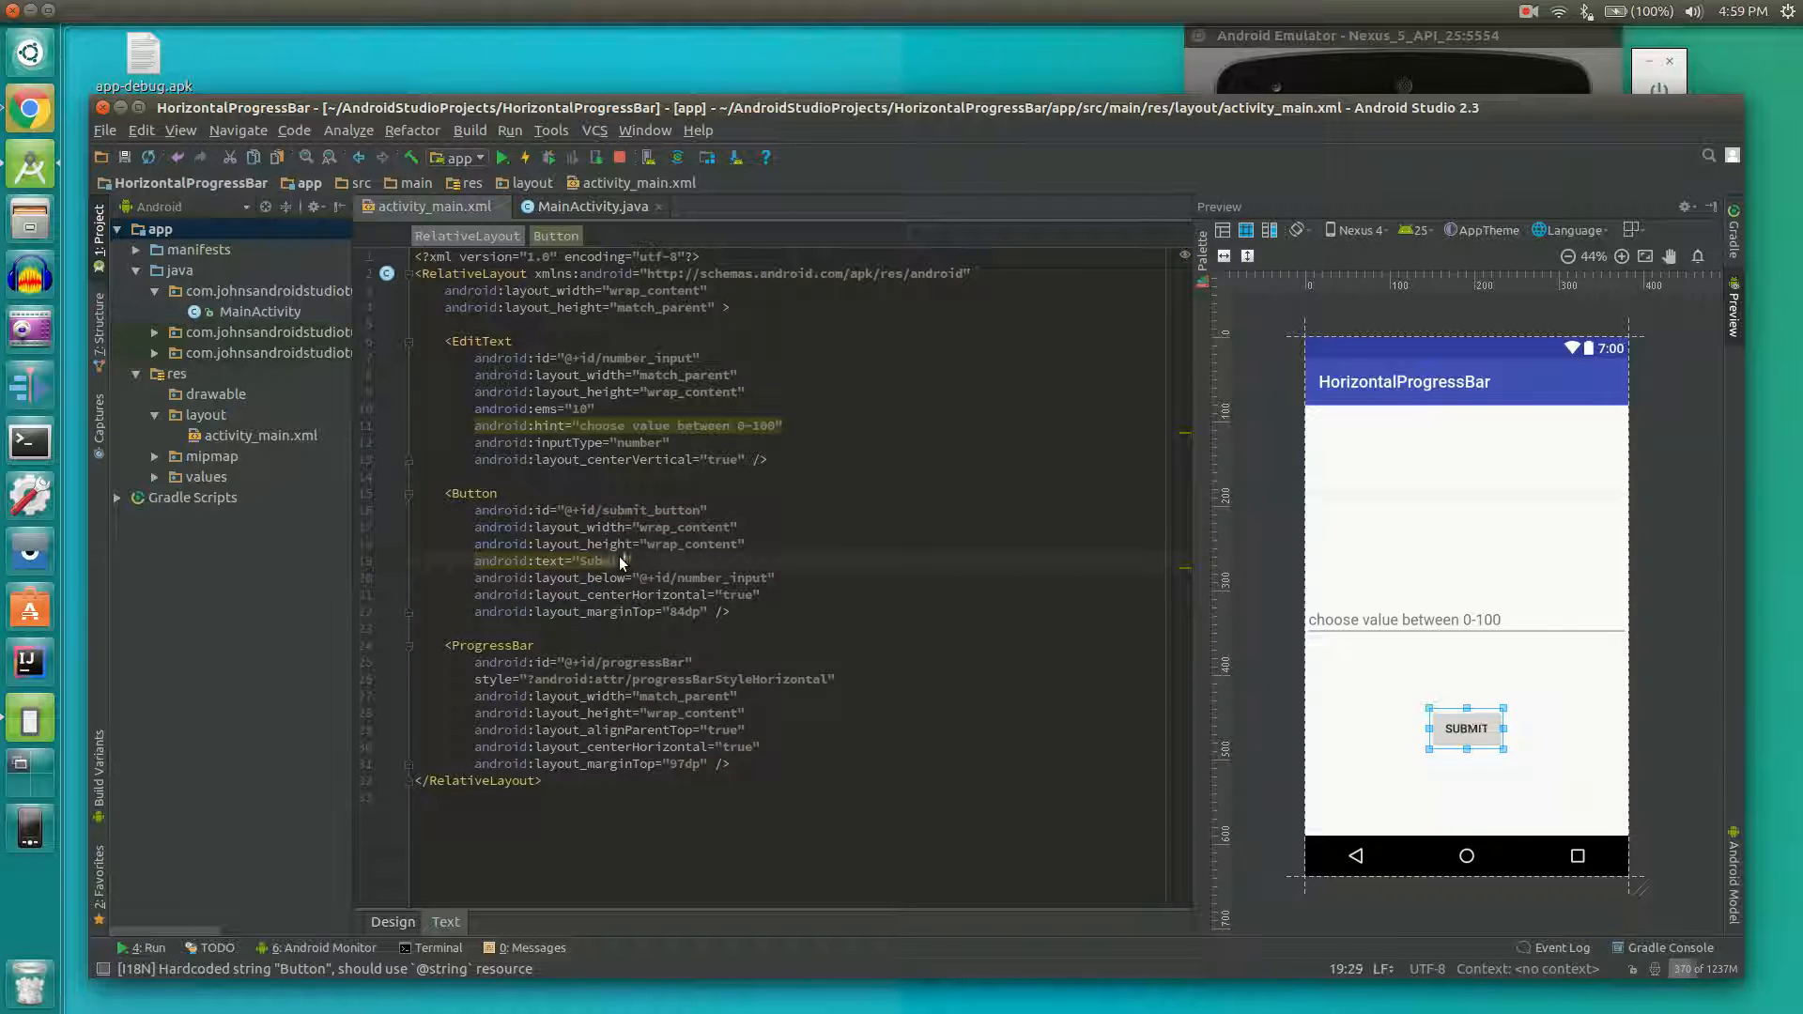
click(604, 696)
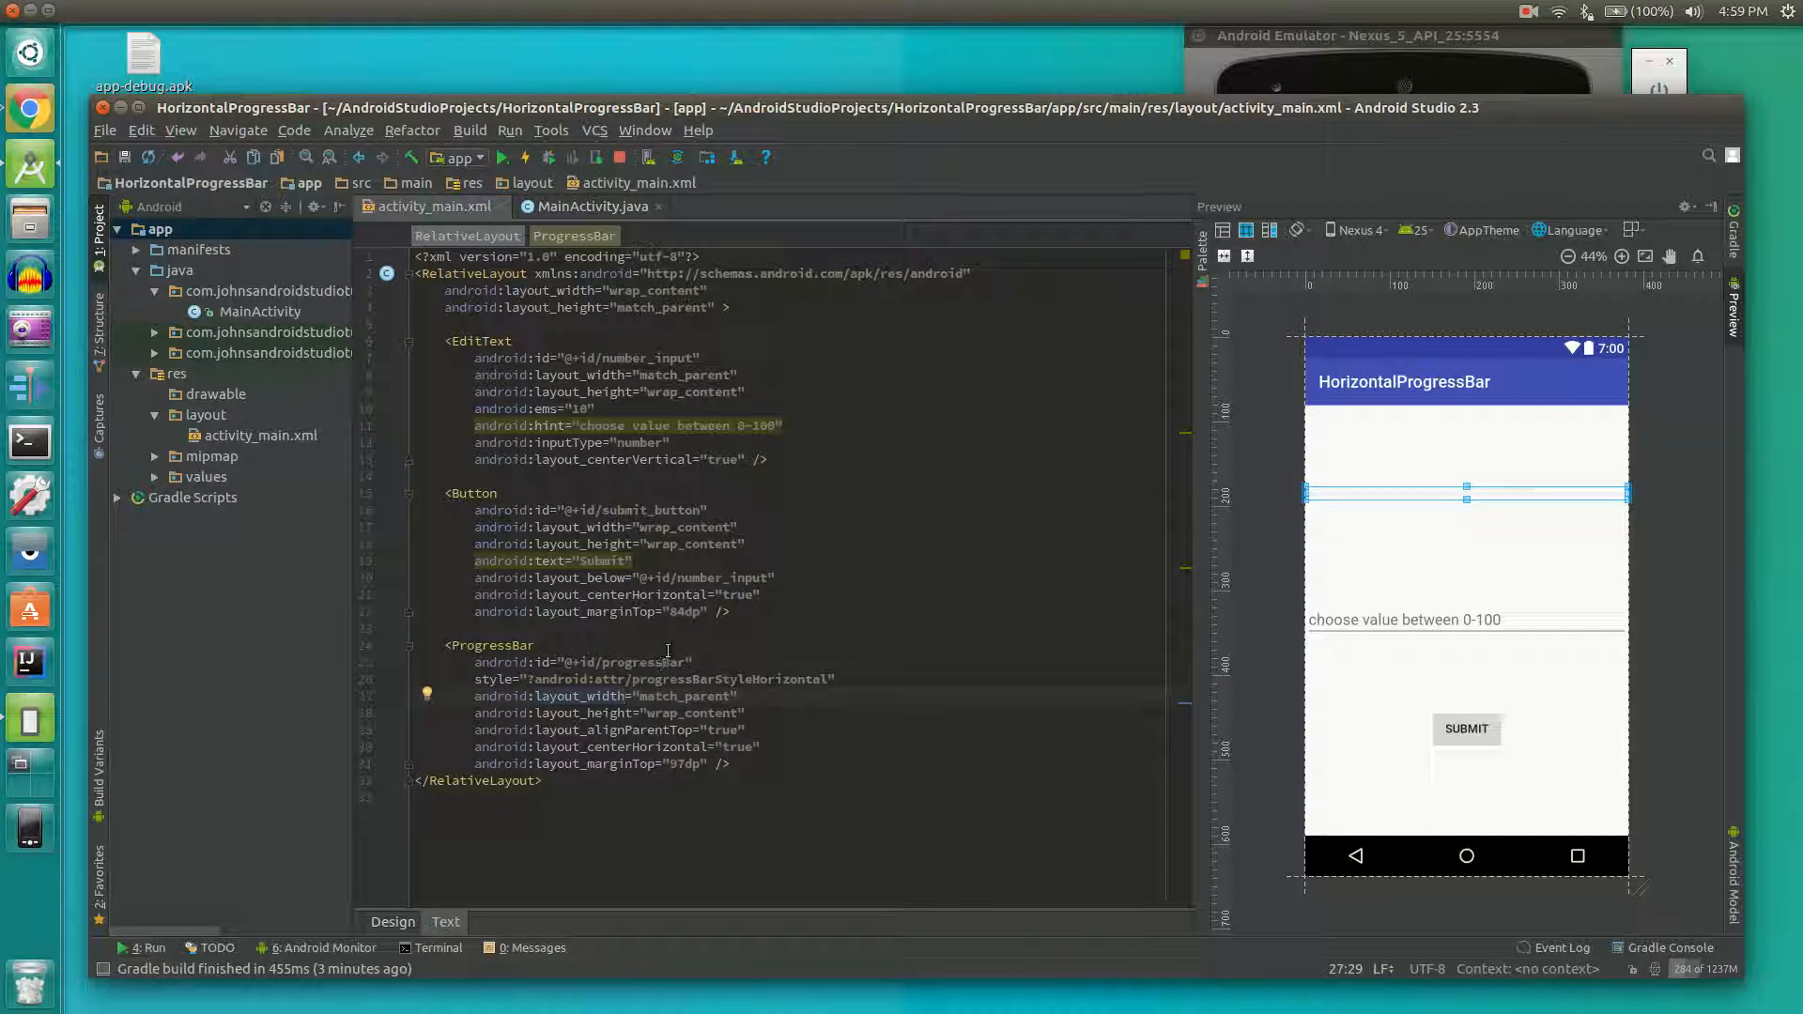
double_click(642, 663)
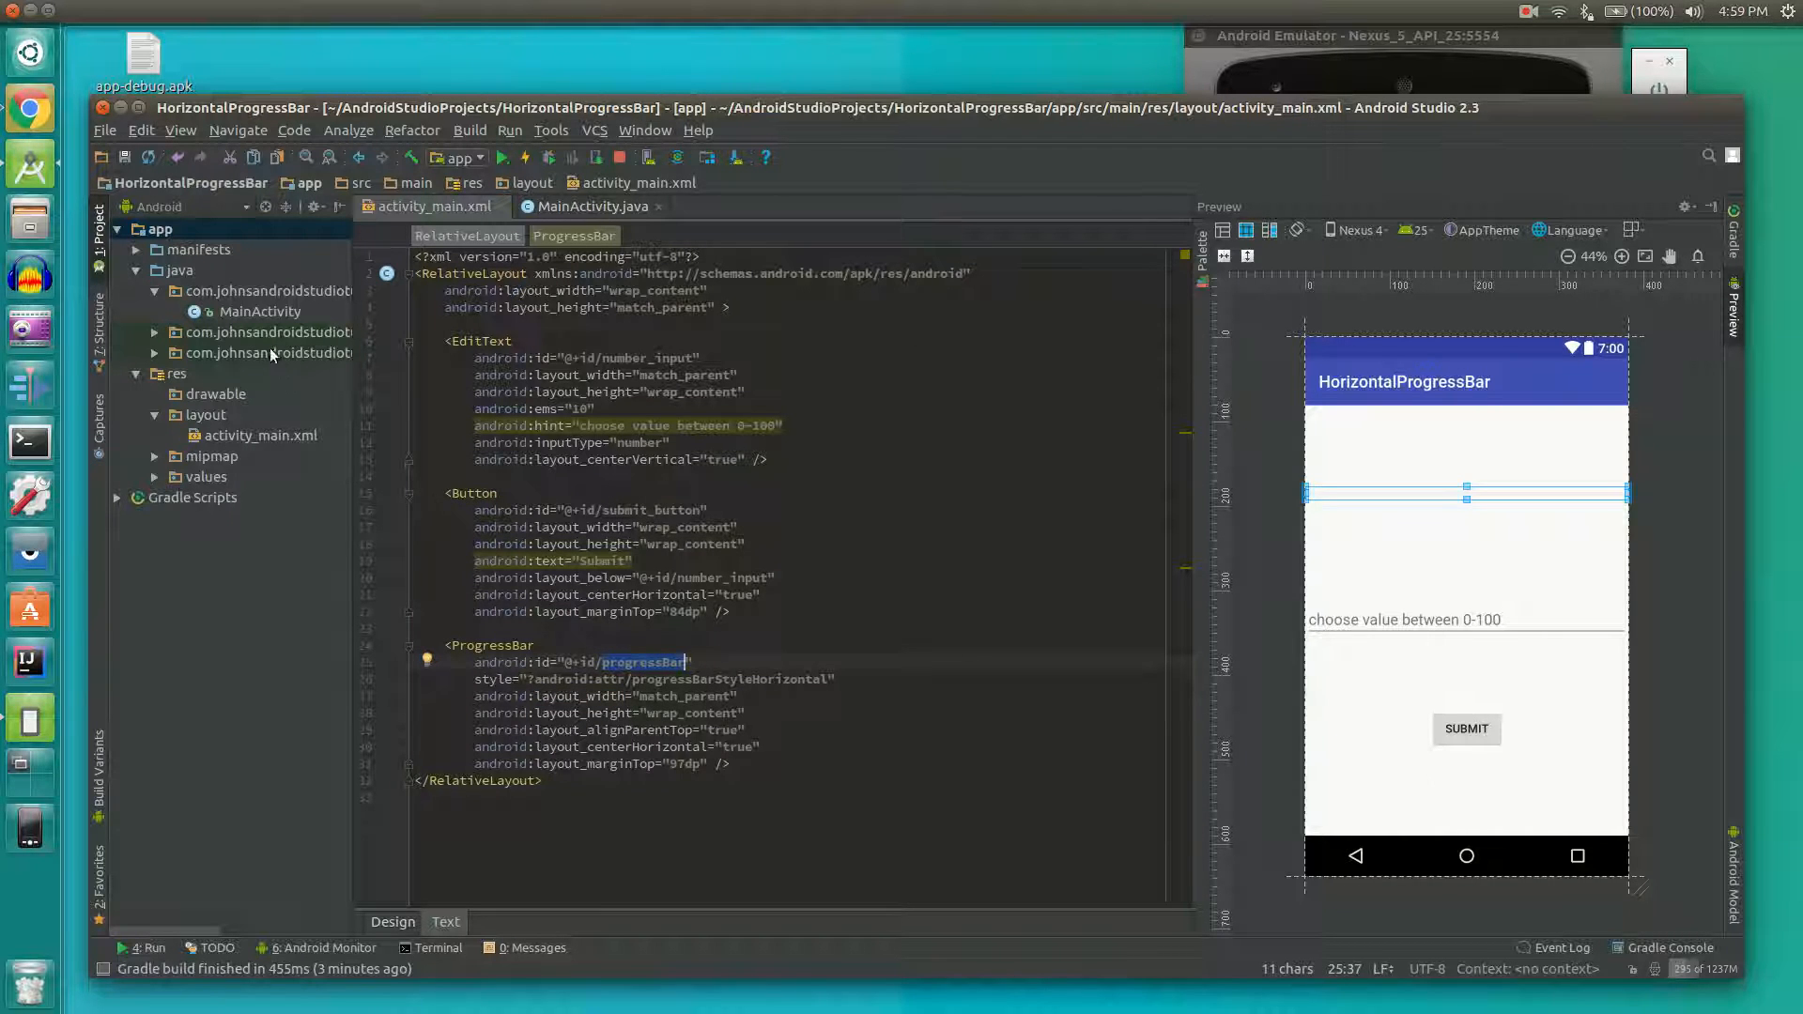
click(262, 310)
Locate MainActivity in the project tree and highlight its progressBar variable.
click(246, 293)
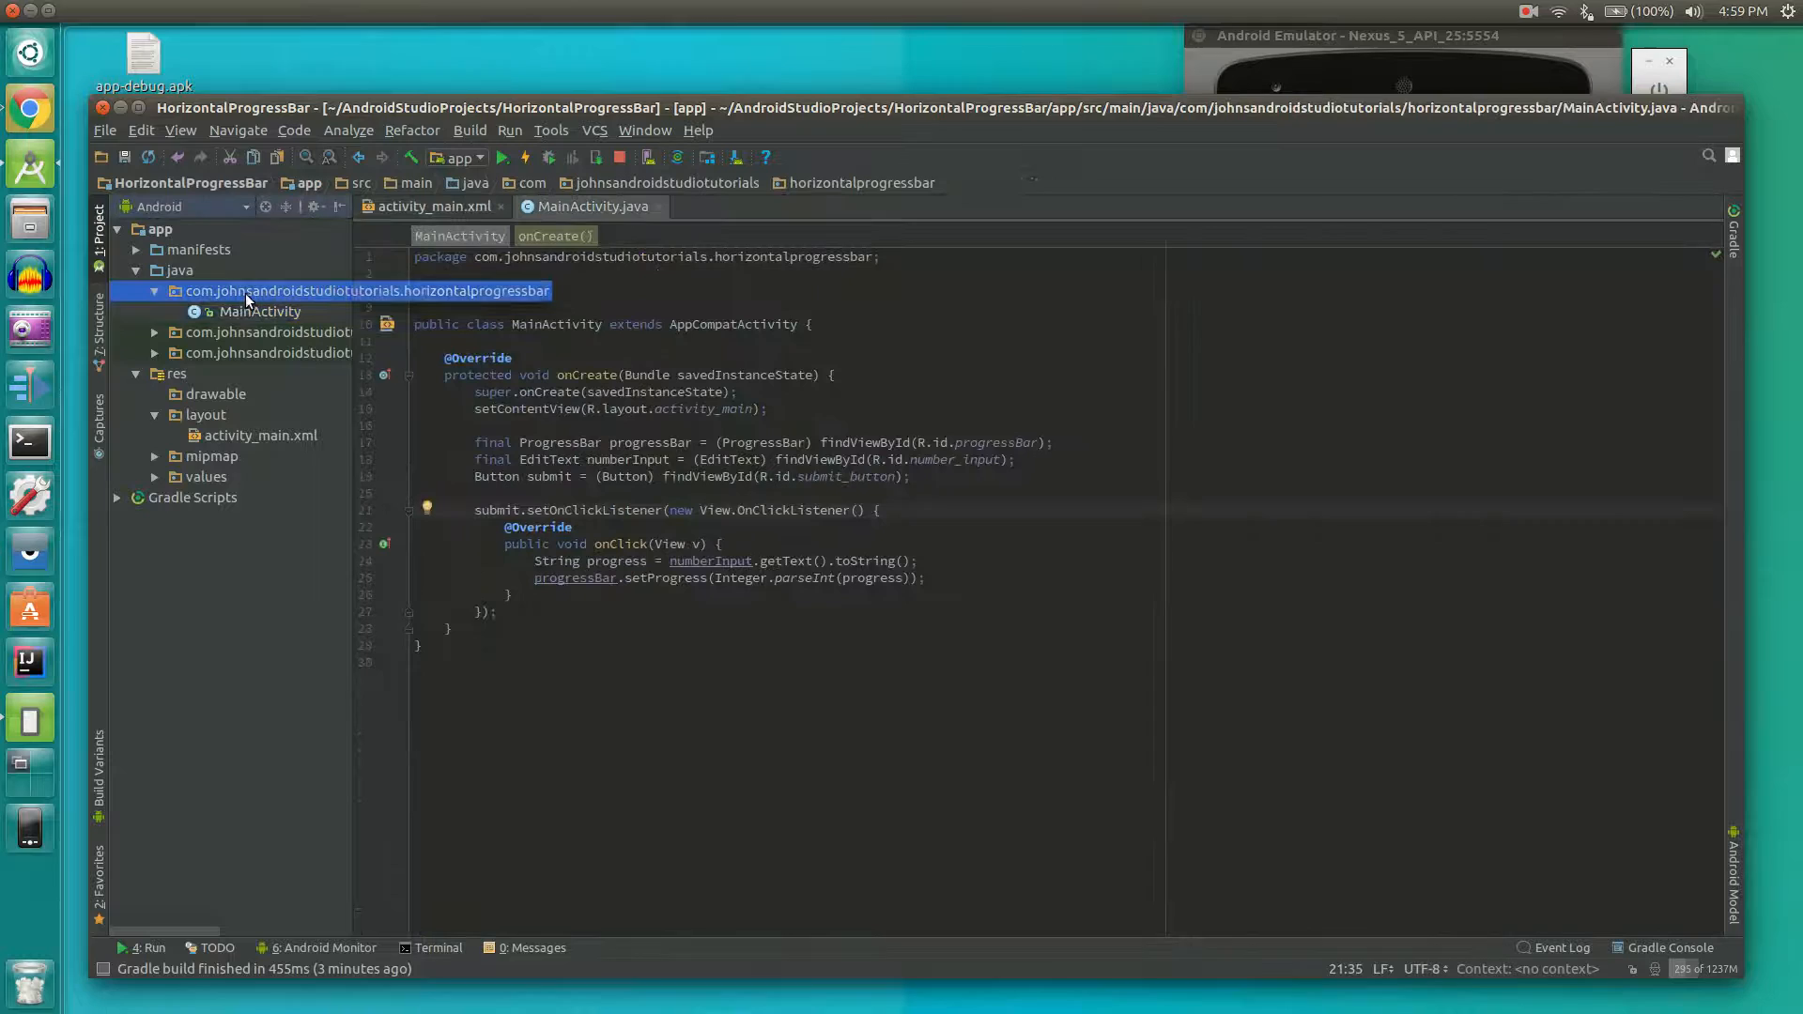
click(179, 269)
click(162, 229)
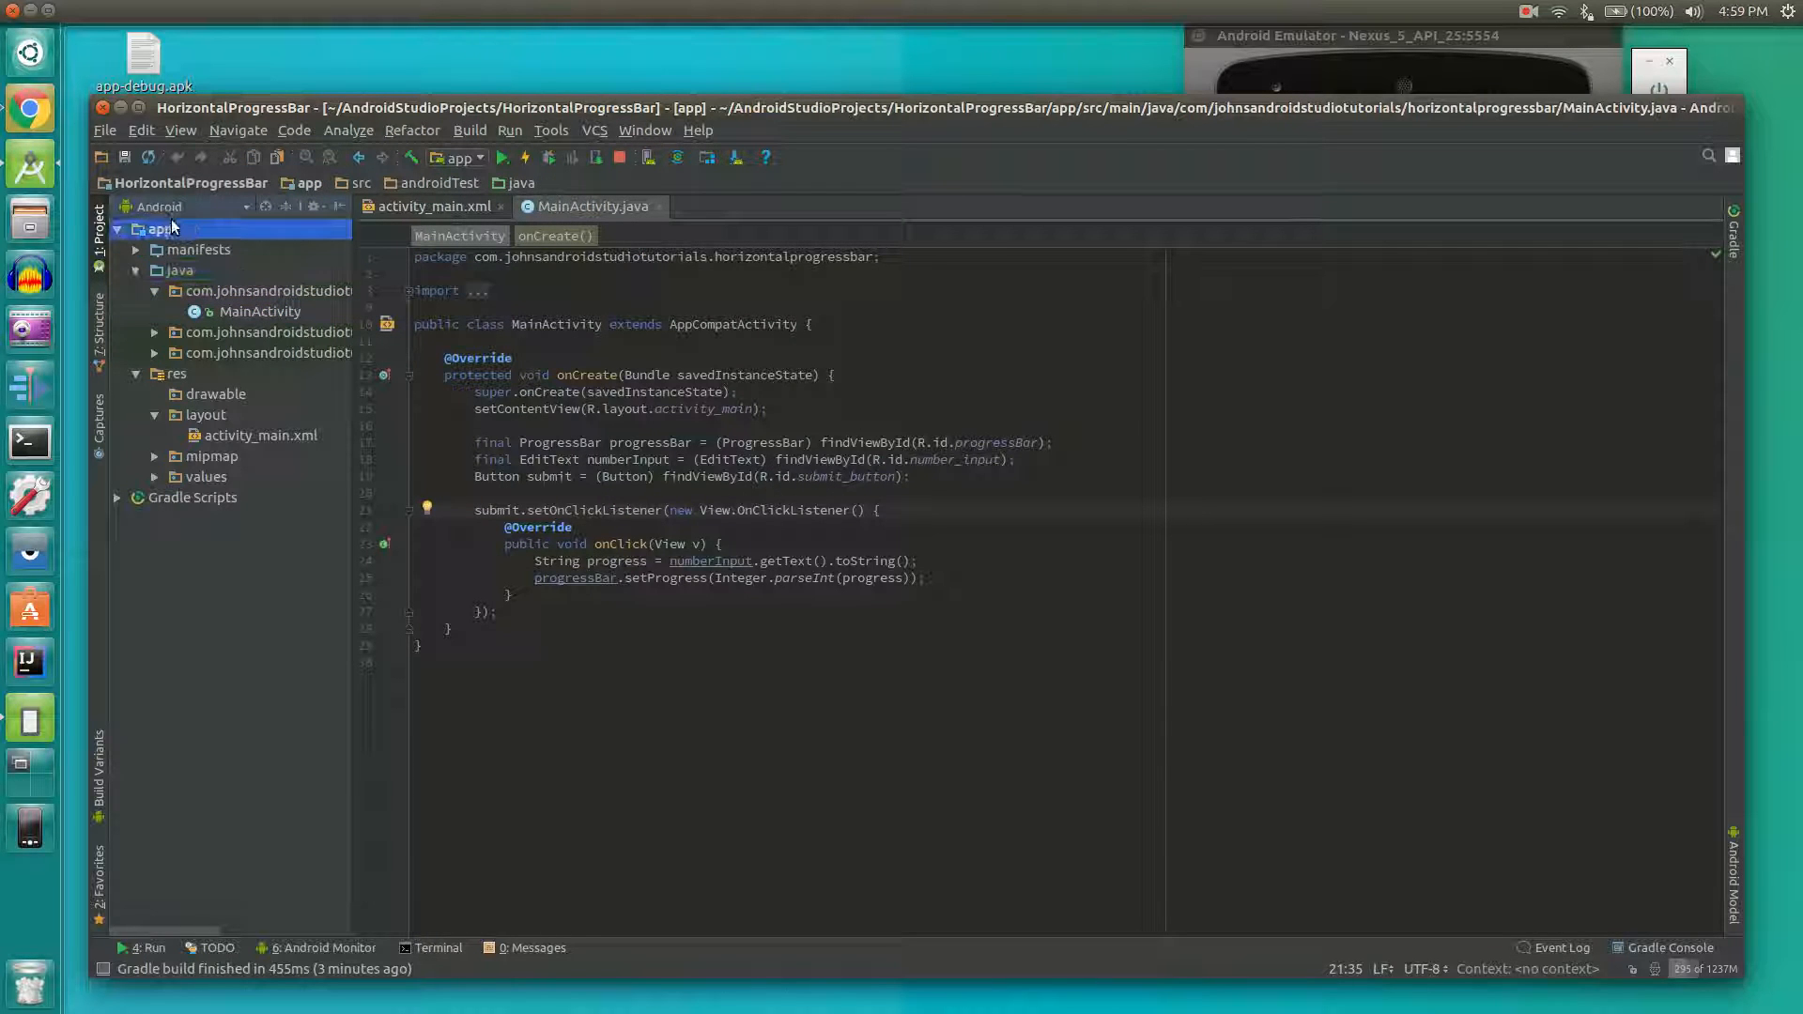
double_click(558, 442)
double_click(650, 443)
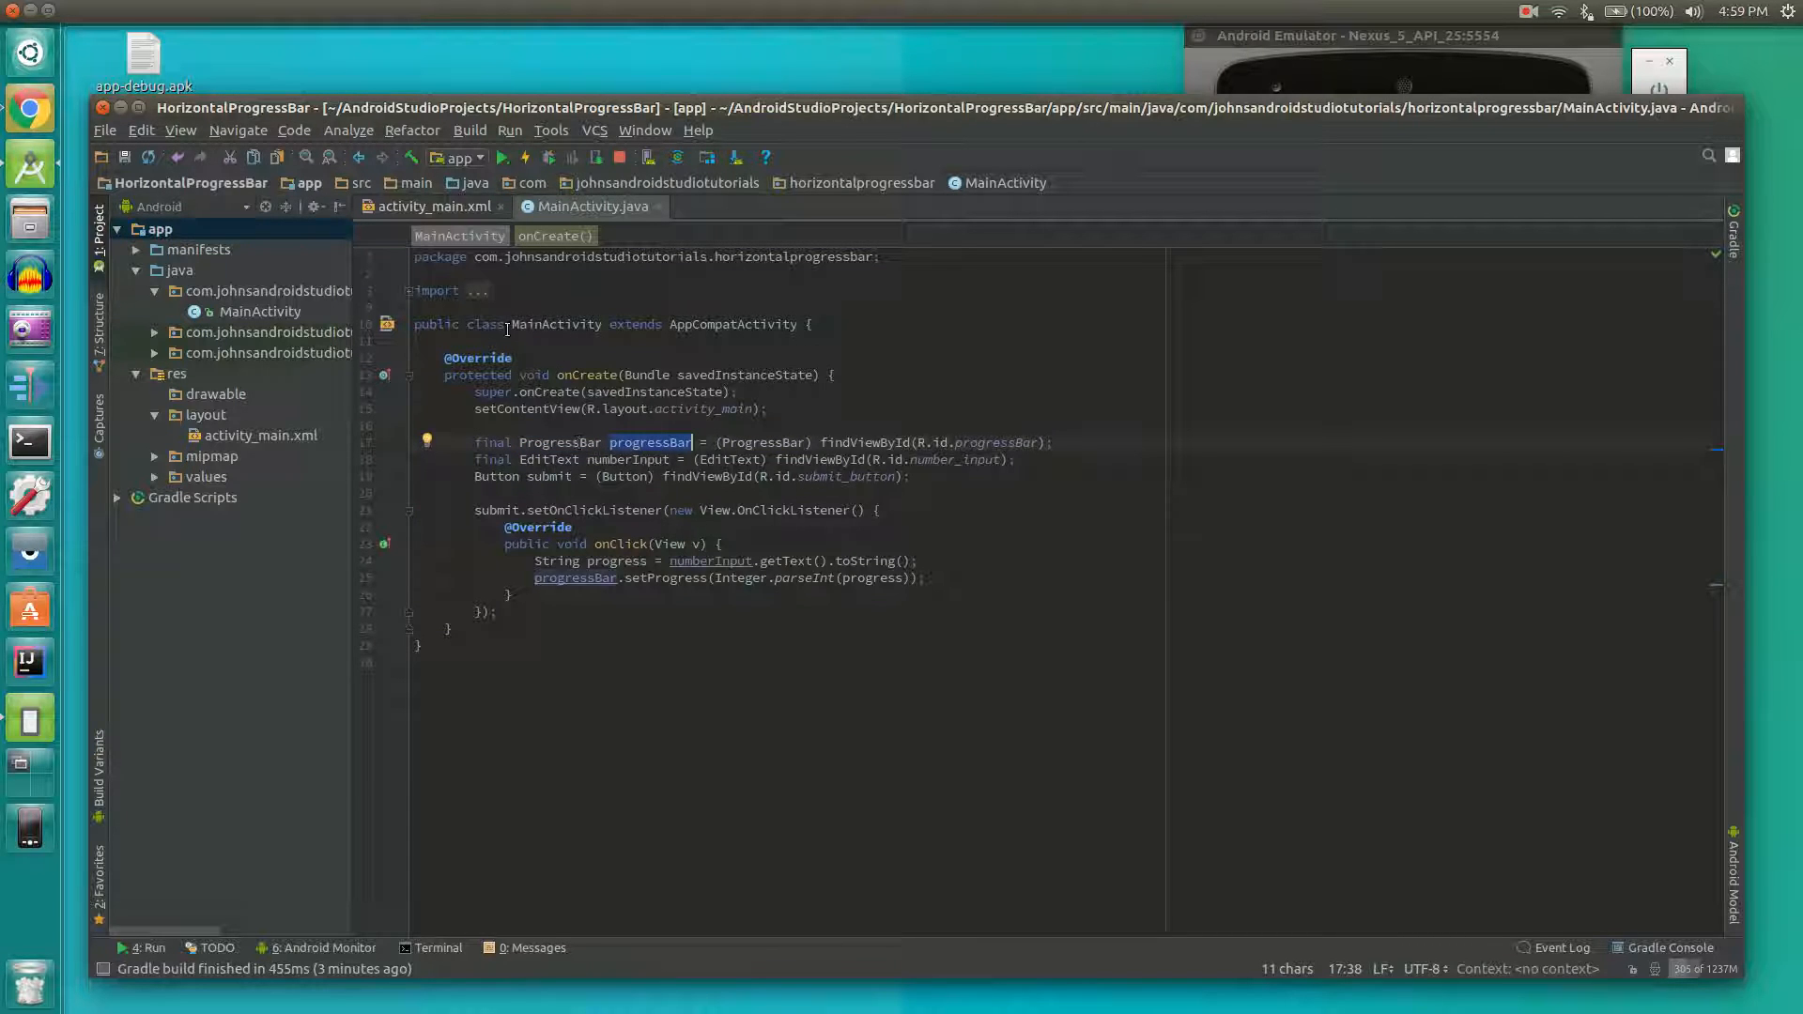
Compare ids with activity_main.xml, then highlight the submit button variable in MainActivity.
click(408, 205)
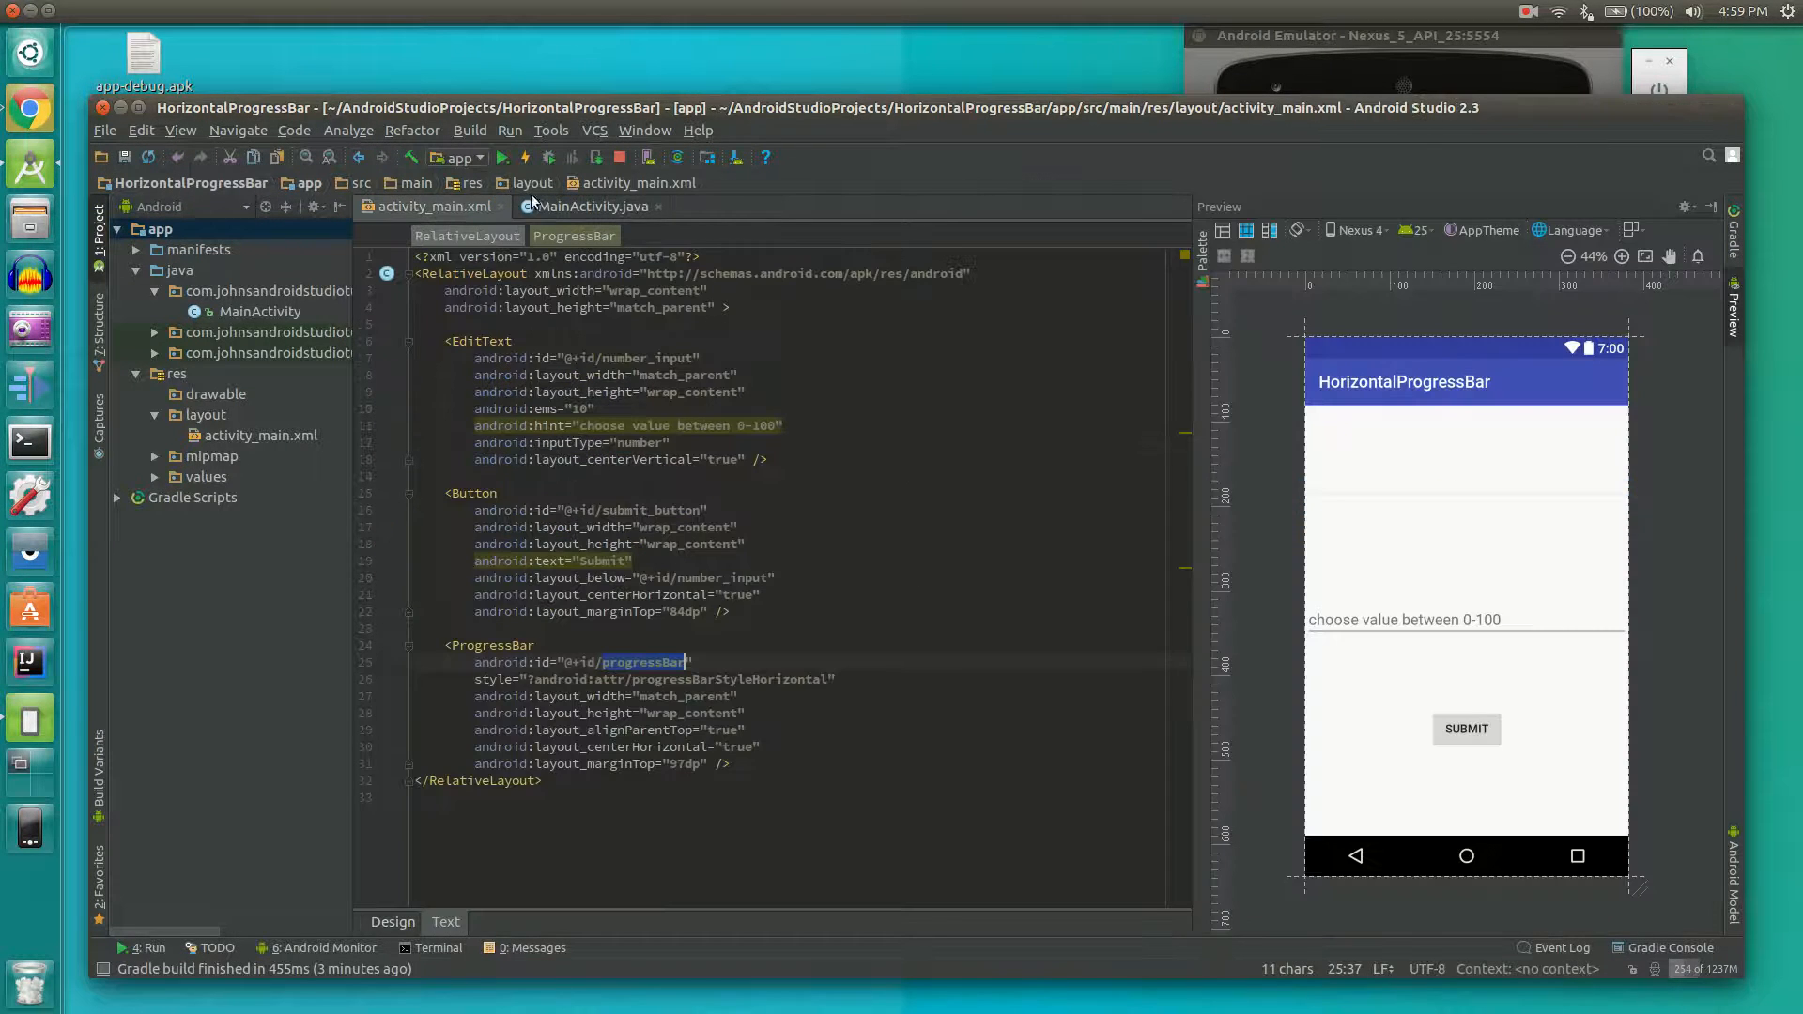
click(531, 206)
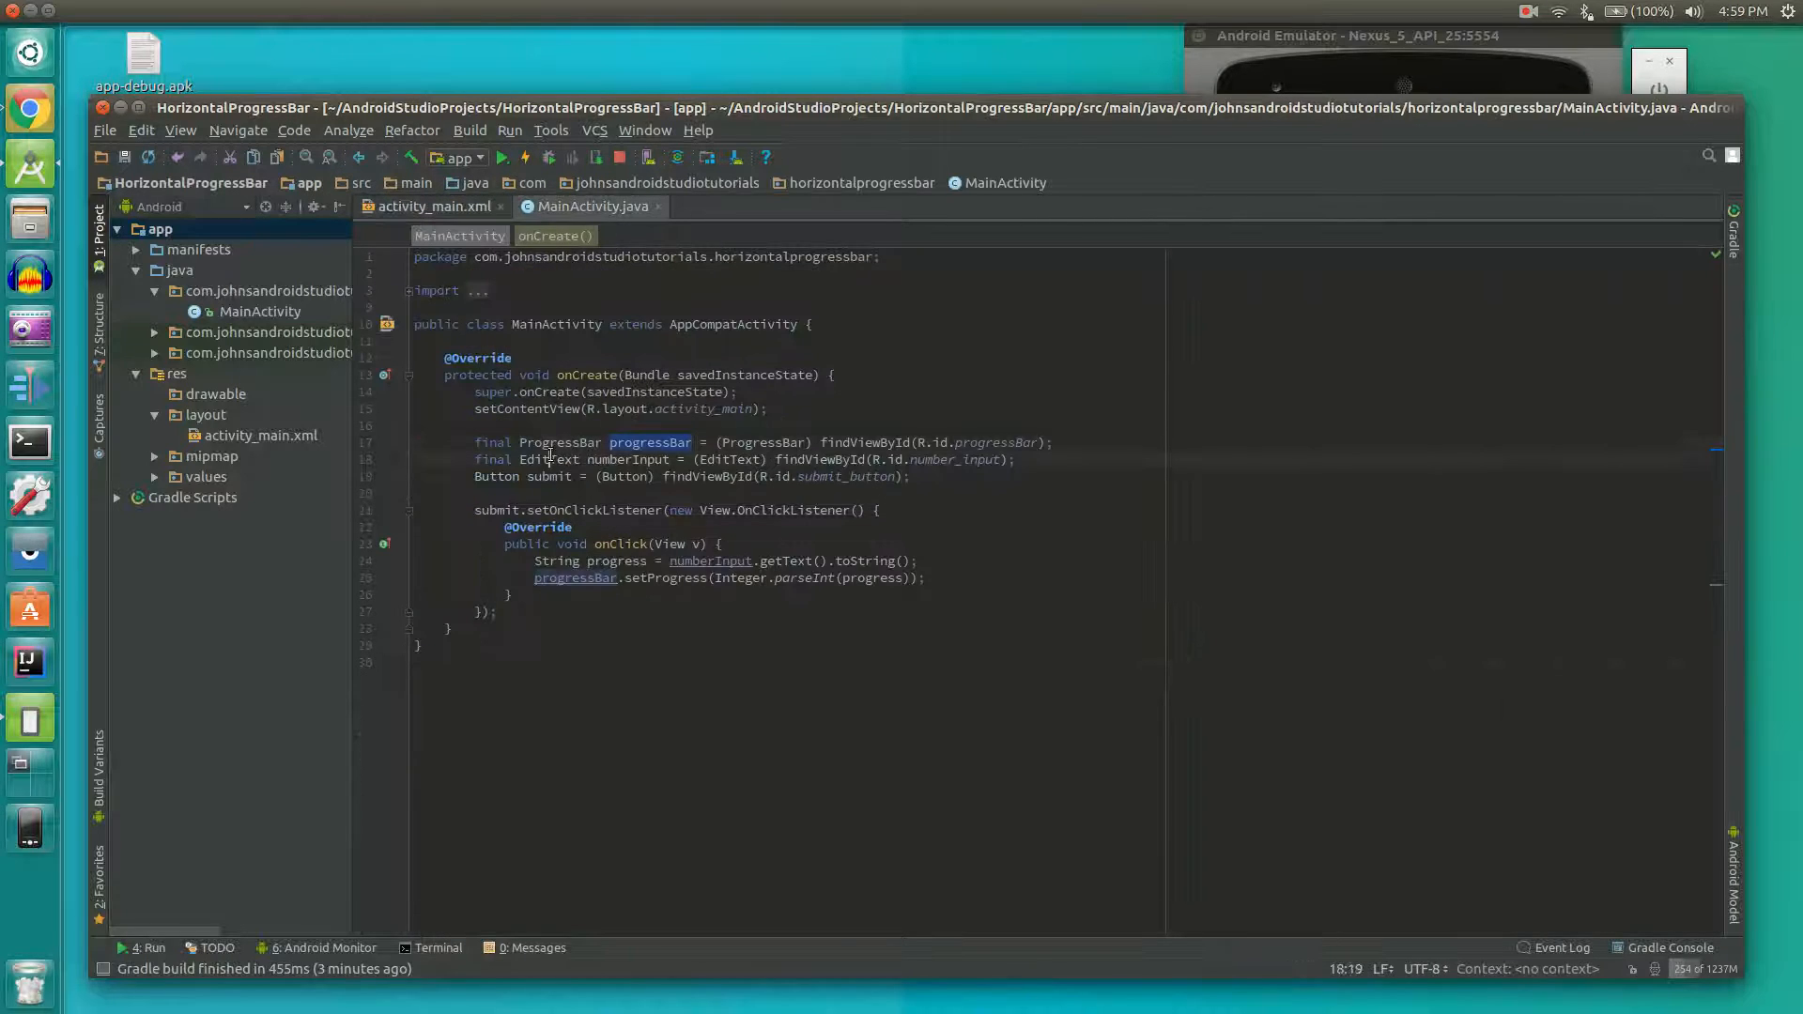
double_click(547, 458)
double_click(548, 477)
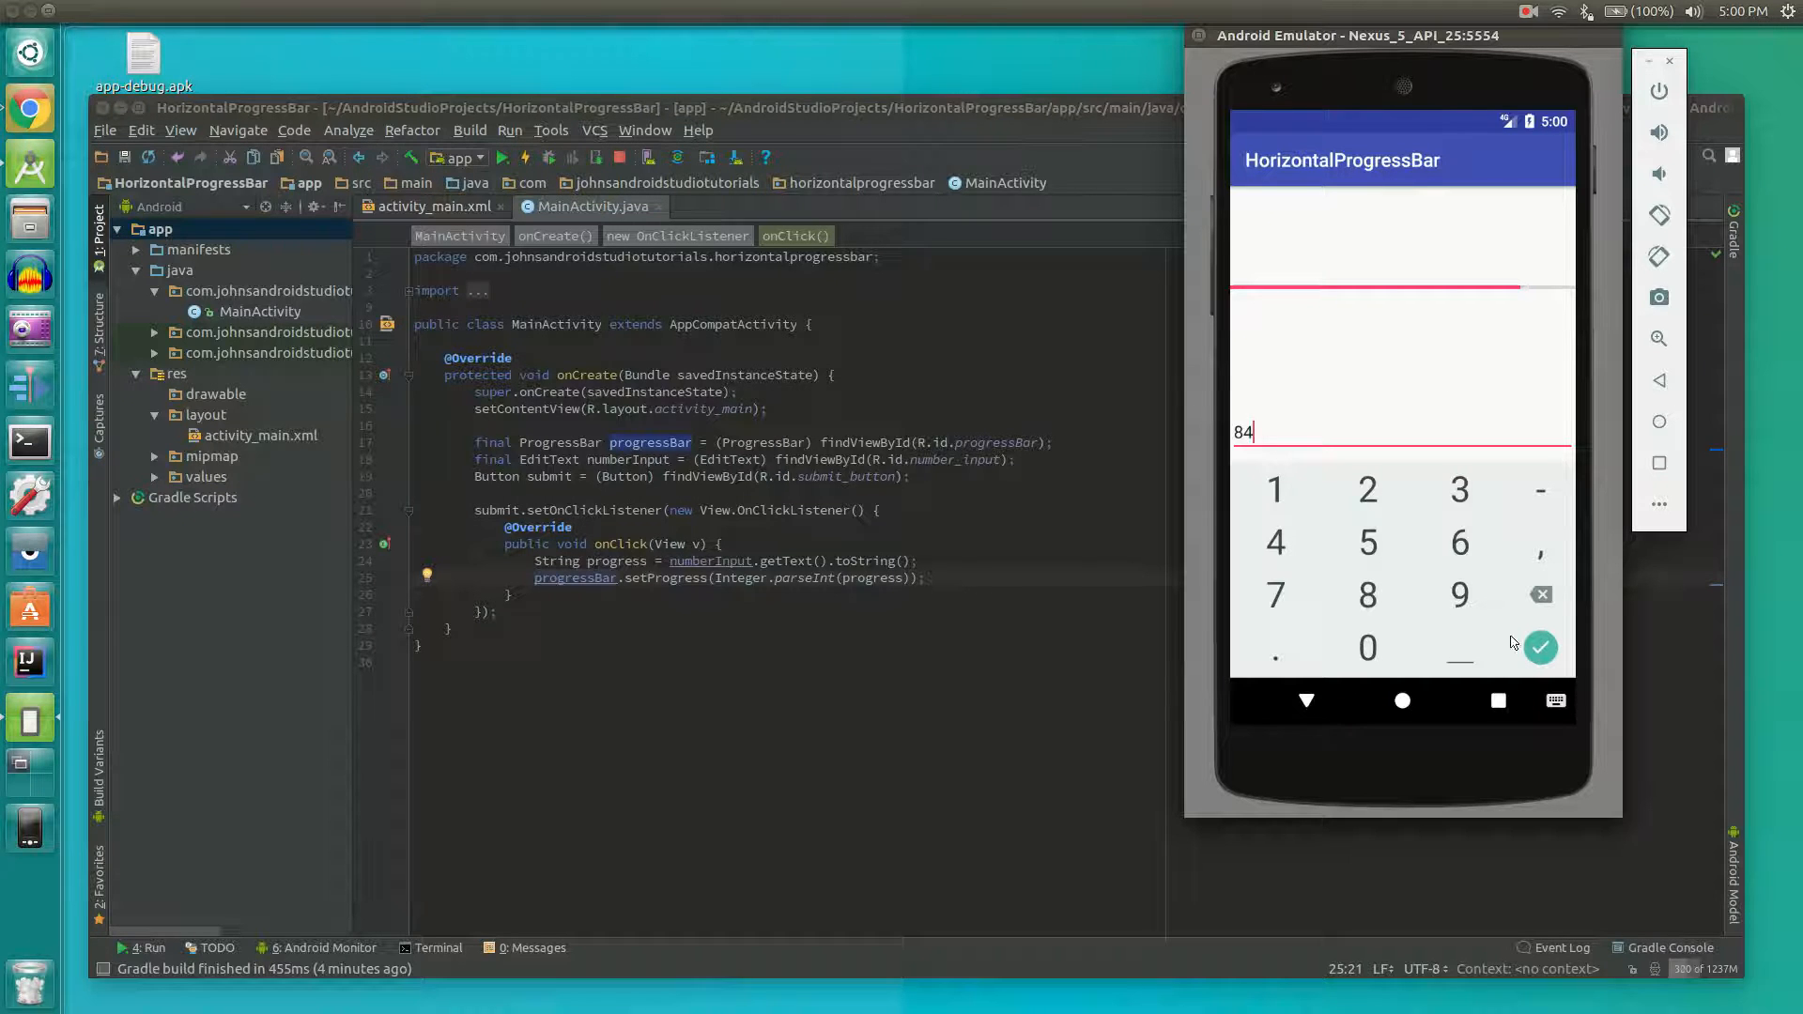
Dismiss the emulator's on-screen keyboard, leaving 84 entered with the bar filled to match.
click(1540, 647)
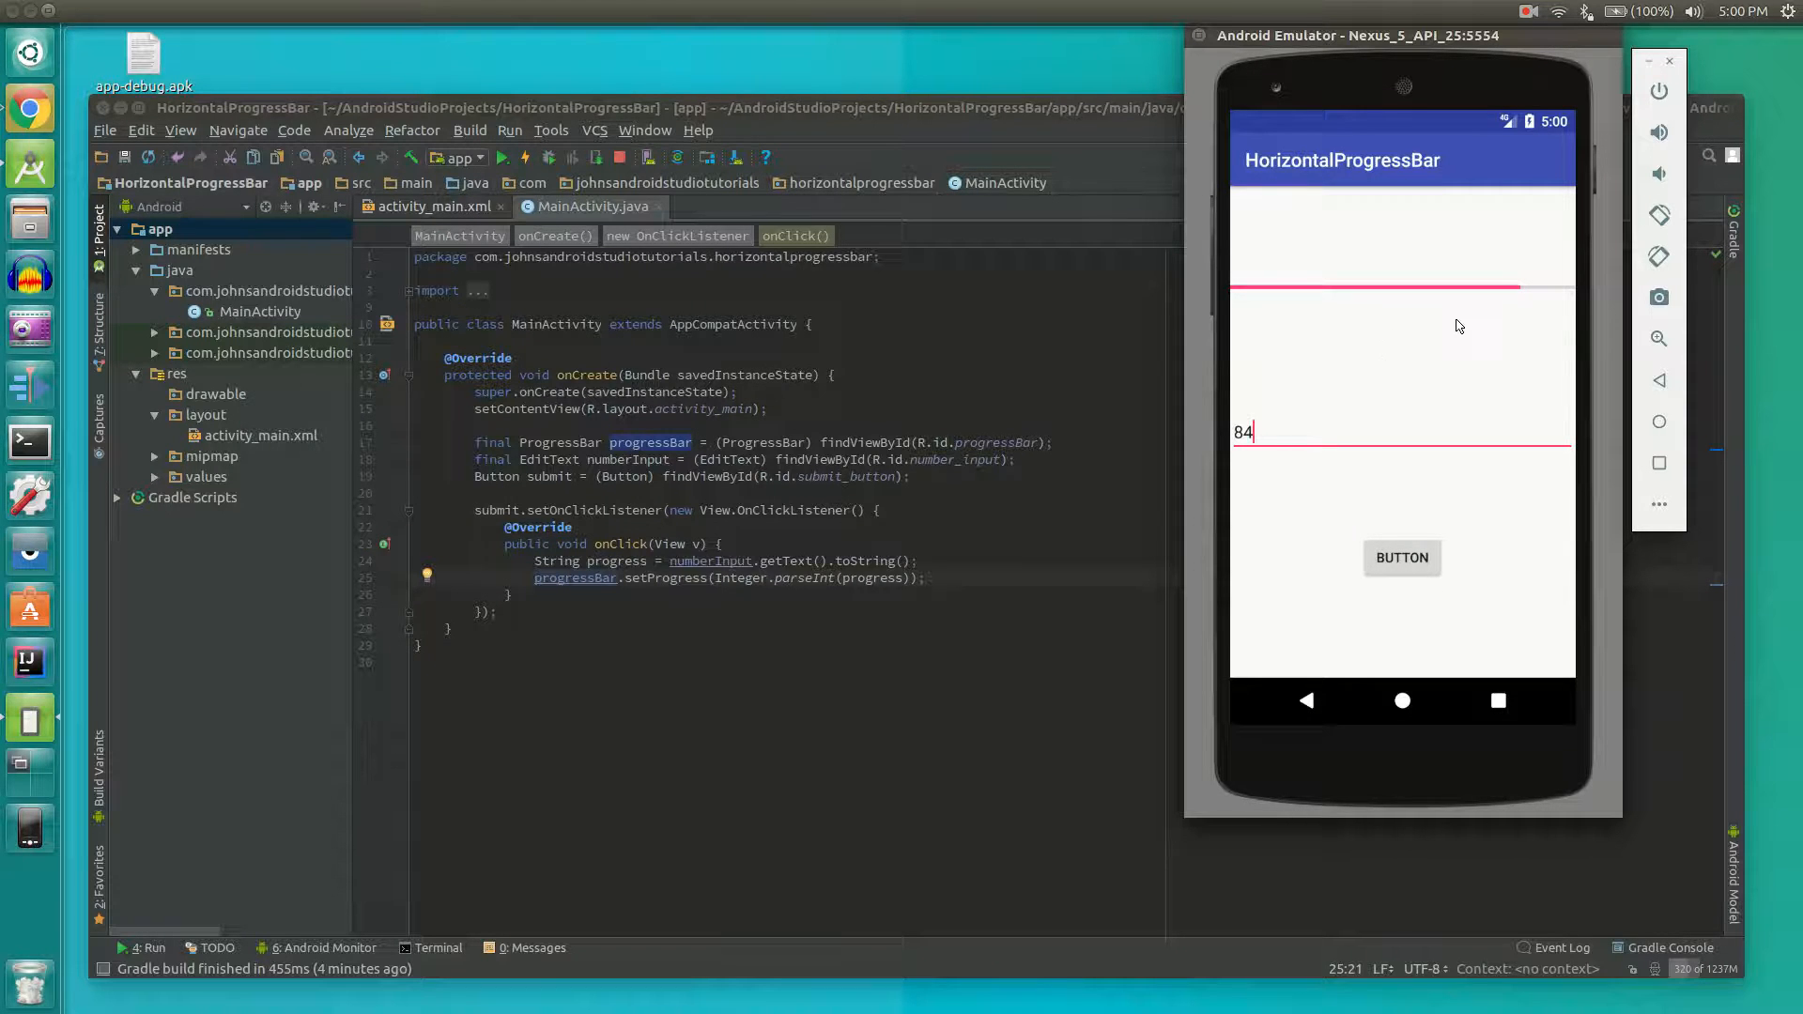